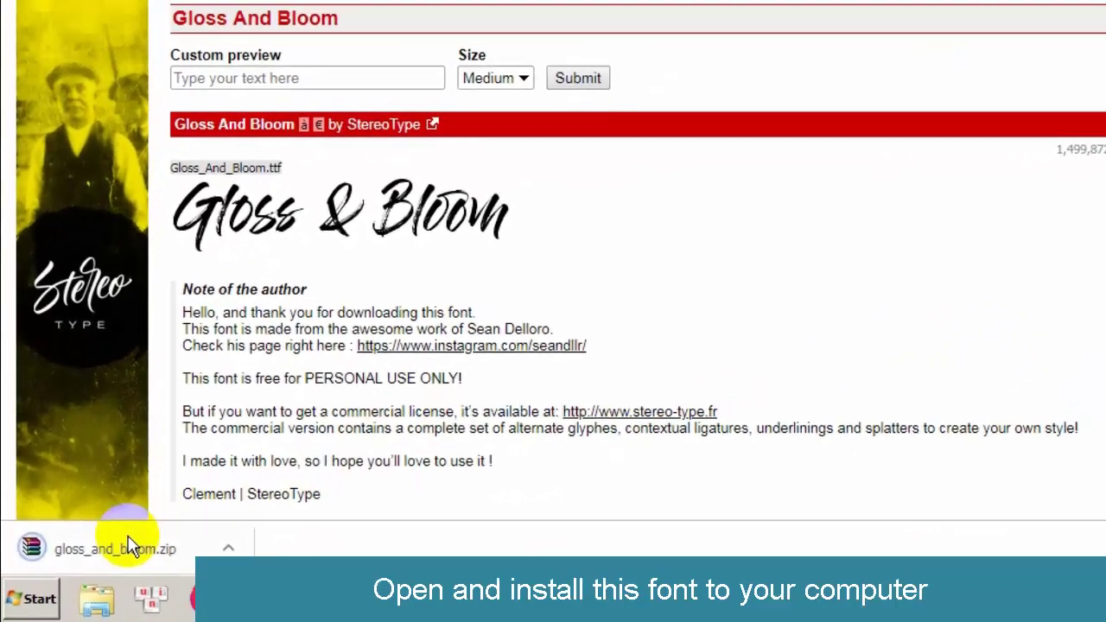
Install the Gloss_And_Bloom.ttf font from the downloaded gloss_and_bloom.zip archive, and close the font preview and archive windows
{"action": "left_click", "coordinate": [109, 529]}
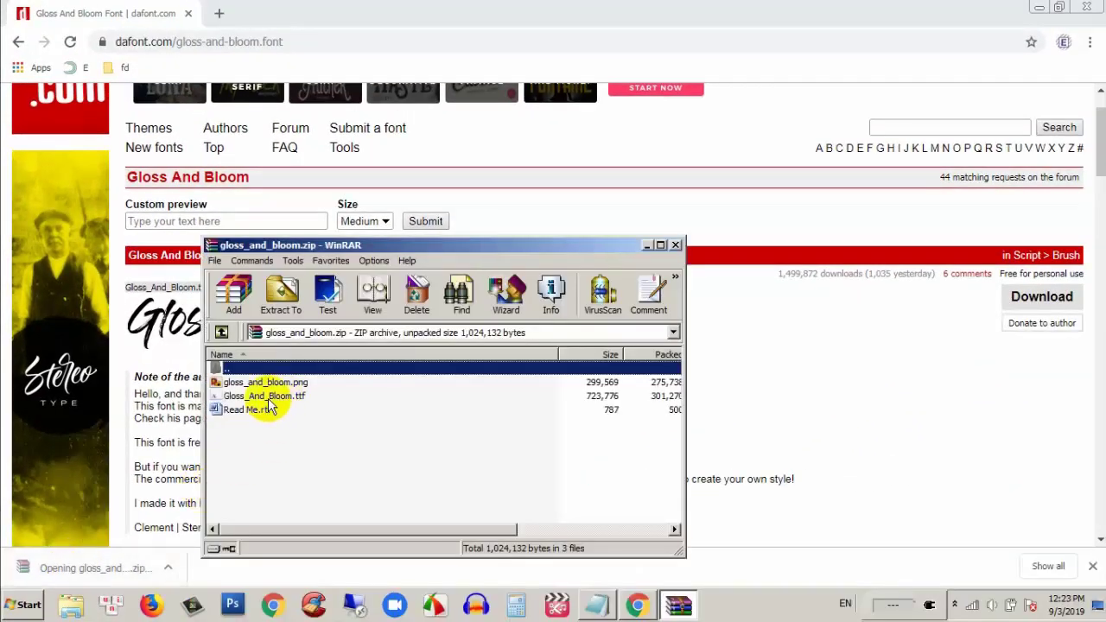
{"action": "double_click", "coordinate": [265, 396]}
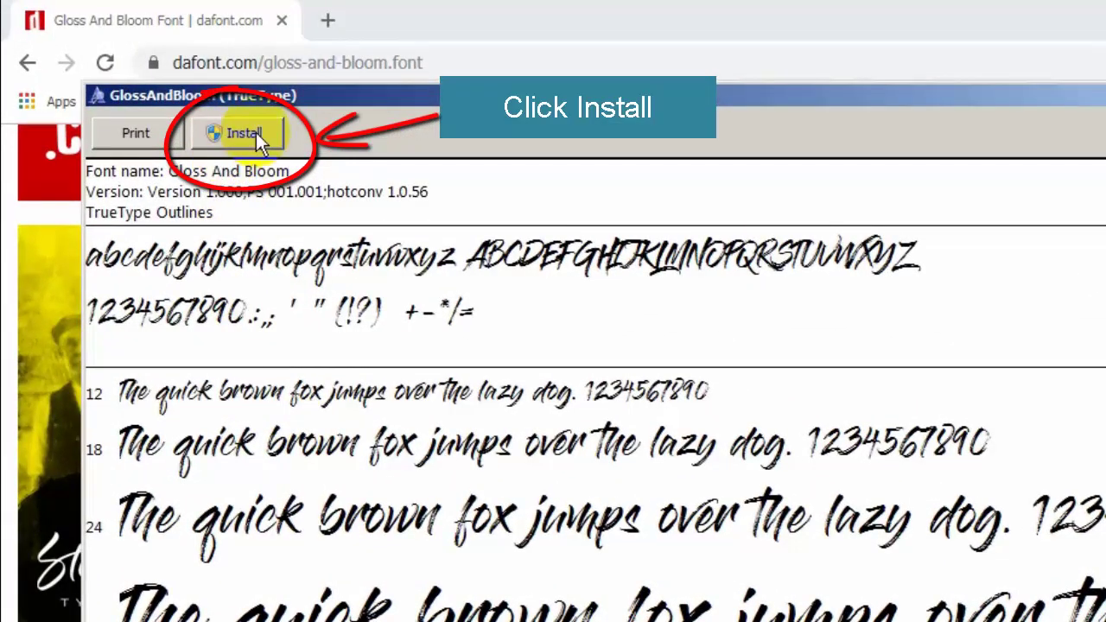
{"action": "left_click", "coordinate": [252, 131]}
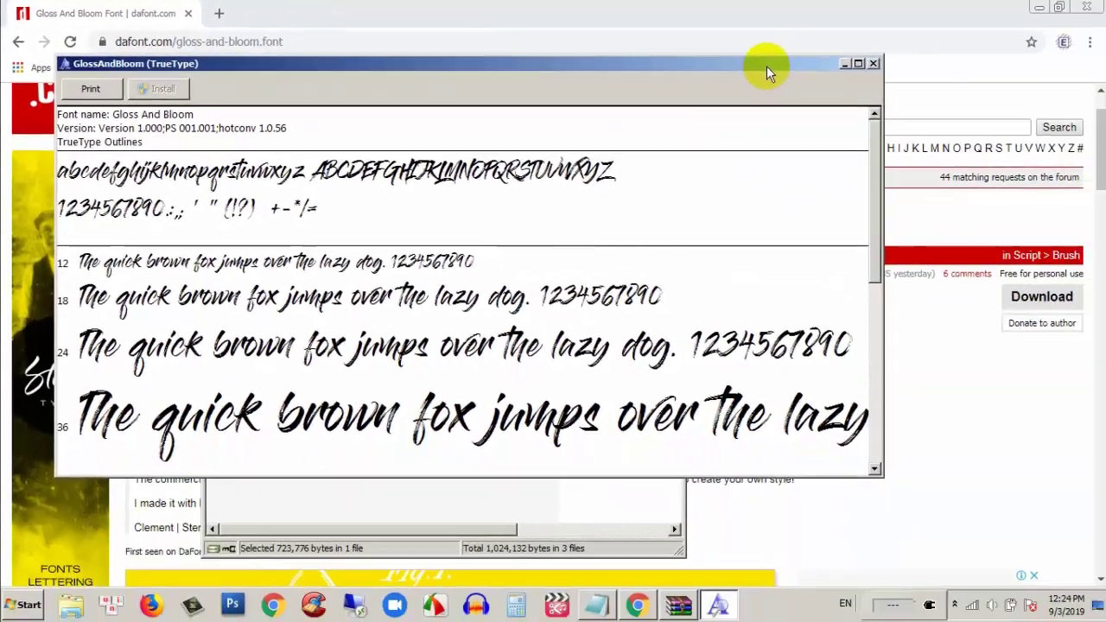
{"action": "left_click_drag", "start_coordinate": [767, 68], "coordinate": [647, 119]}
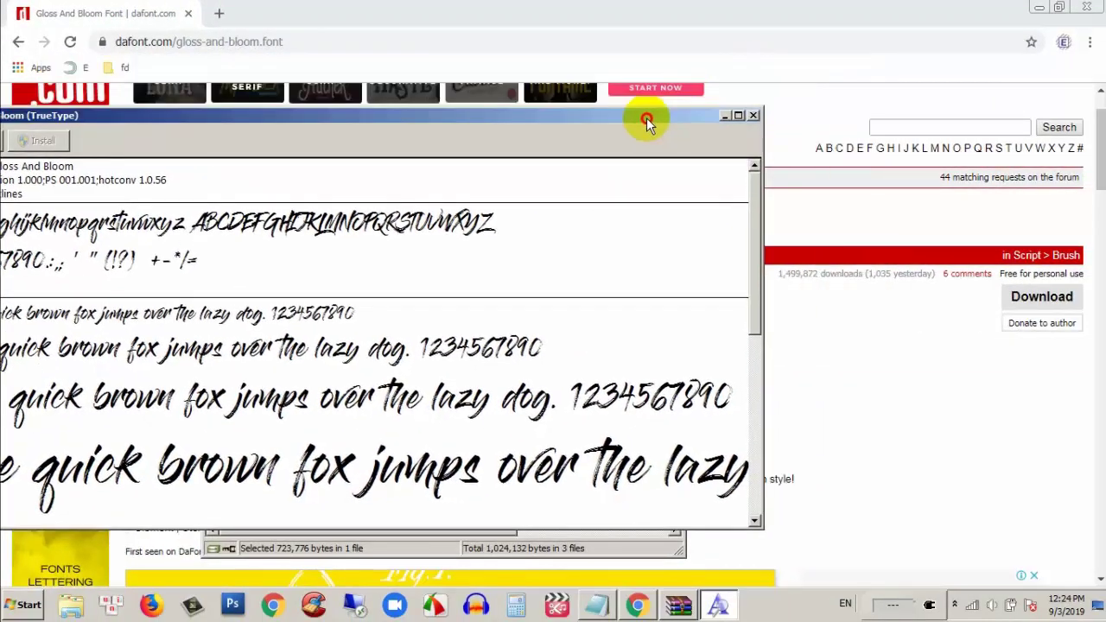
{"action": "left_click", "coordinate": [751, 118]}
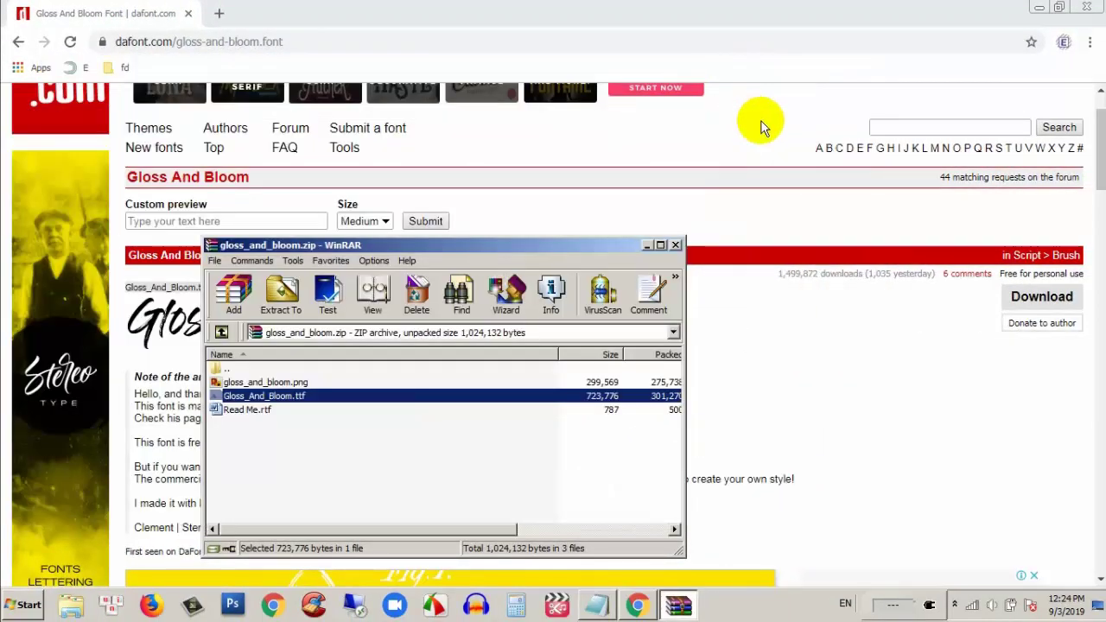
{"action": "left_click", "coordinate": [673, 242]}
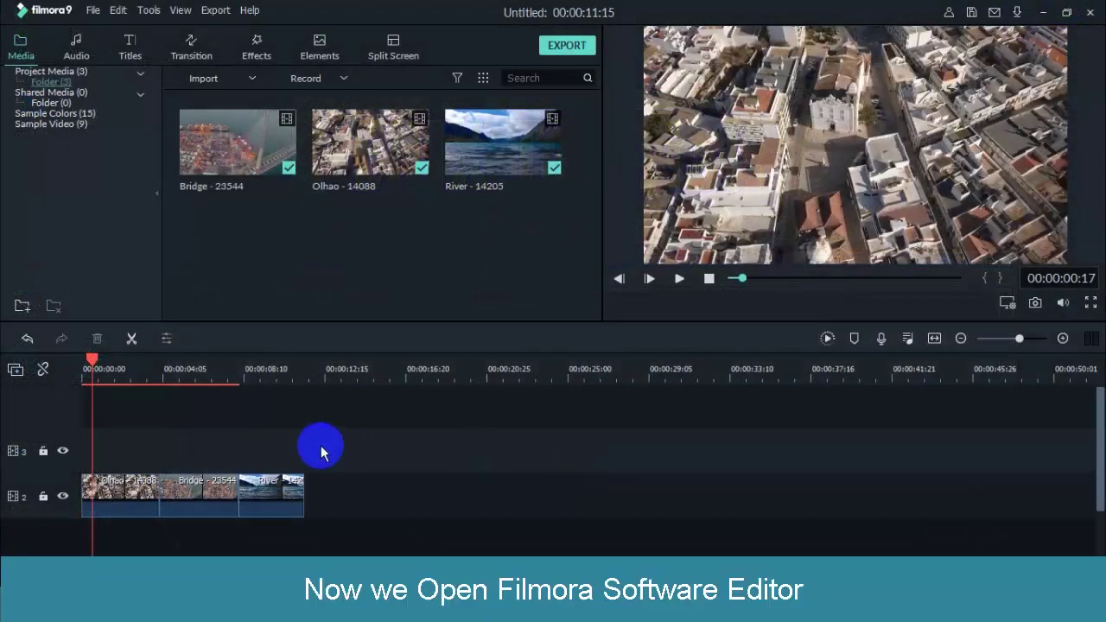
In Filmora, place the Title 2 preset on track 3 at the timeline start and shorten it to about 3 seconds
{"action": "left_click", "coordinate": [116, 484]}
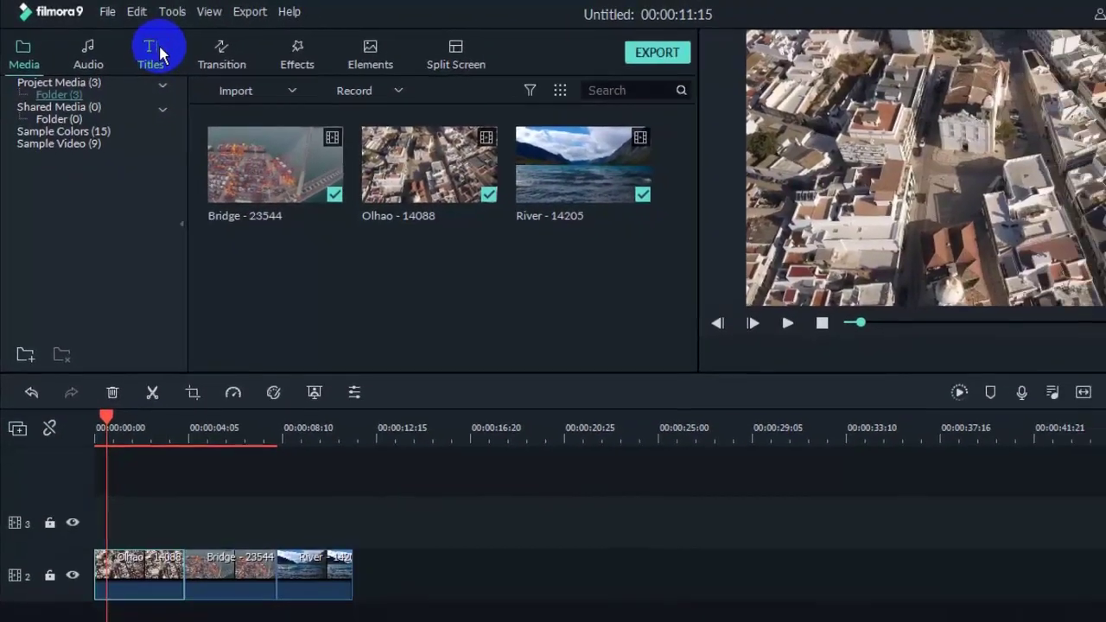
{"action": "left_click", "coordinate": [158, 53]}
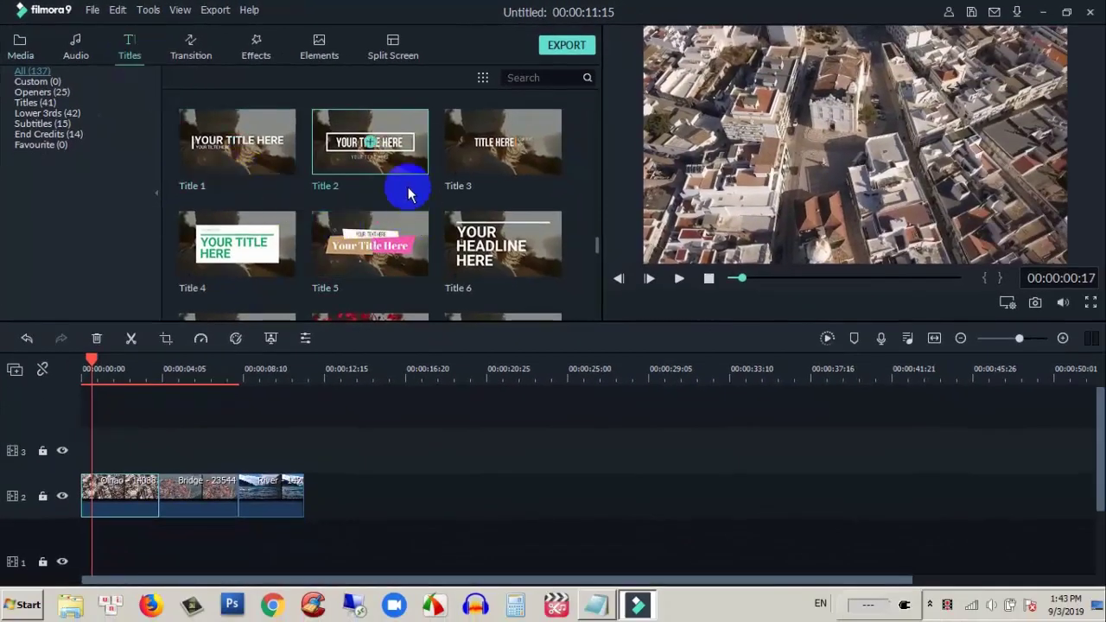
{"action": "left_click_drag", "start_coordinate": [403, 147], "coordinate": [79, 456]}
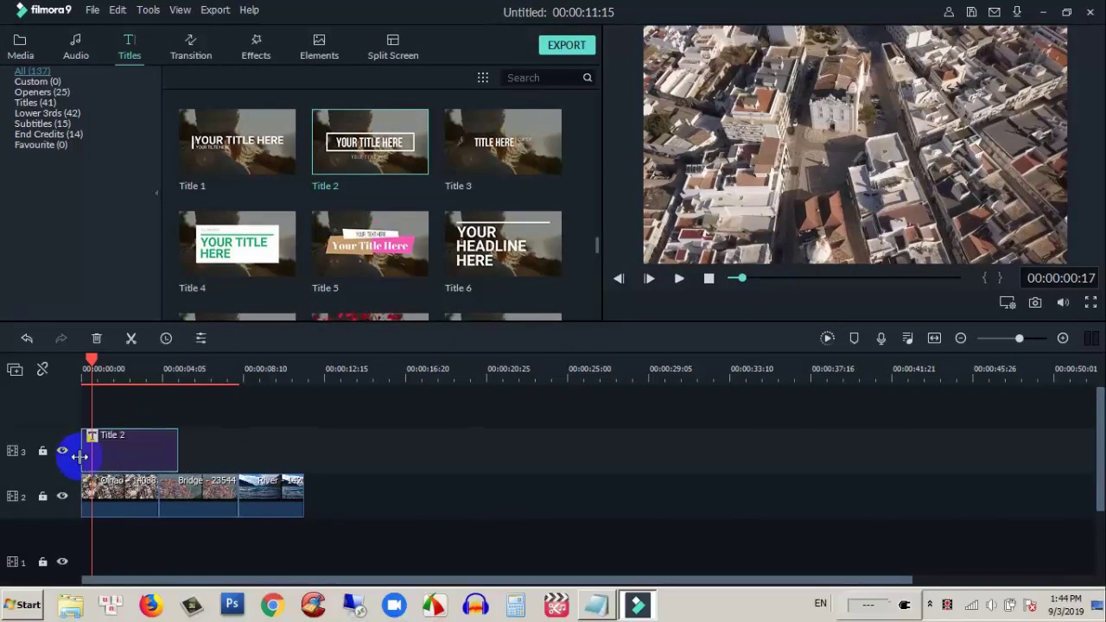
{"action": "left_click_drag", "start_coordinate": [178, 453], "coordinate": [139, 451]}
Open the Title 2 clip for advanced text editing and delete its YOUR TEXT HERE line and the white rectangular frame
{"action": "left_click", "coordinate": [116, 464]}
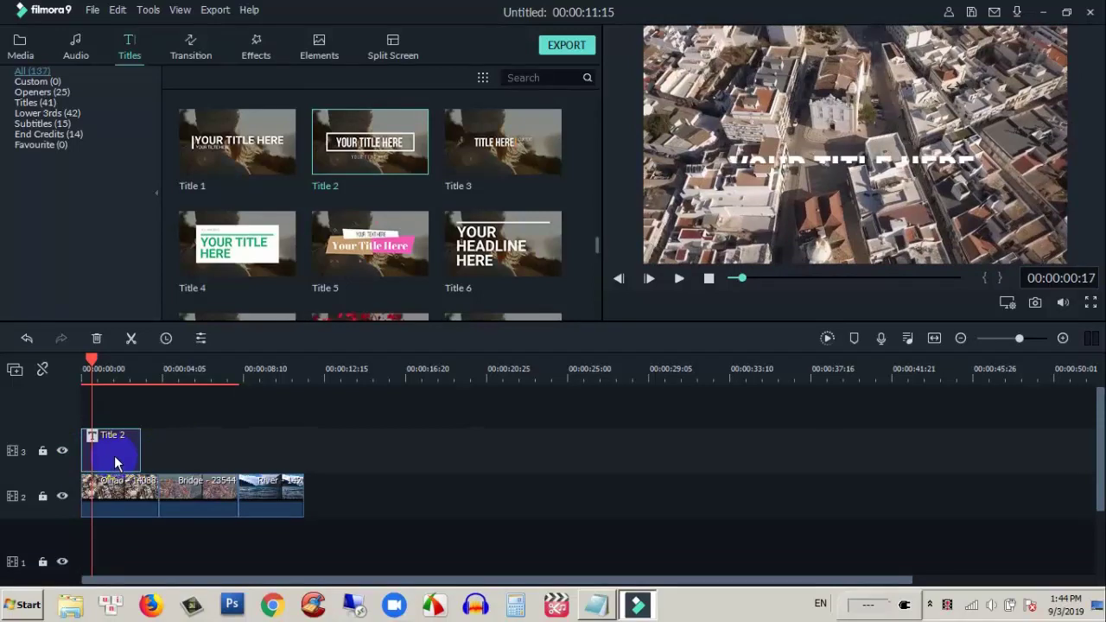
{"action": "double_click", "coordinate": [116, 464]}
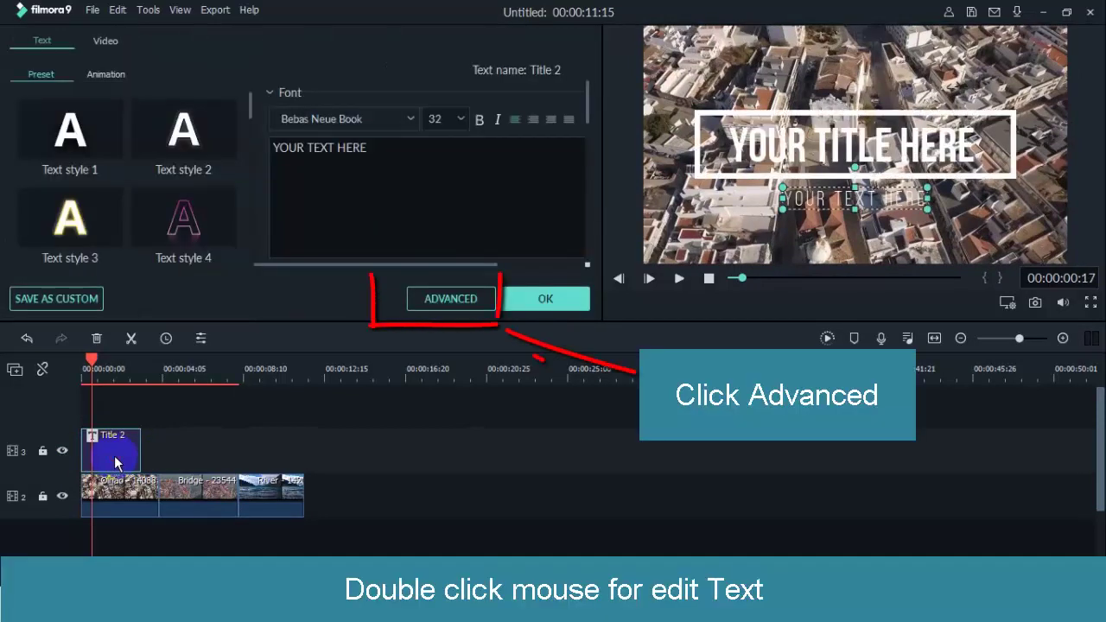
{"action": "left_click", "coordinate": [450, 298]}
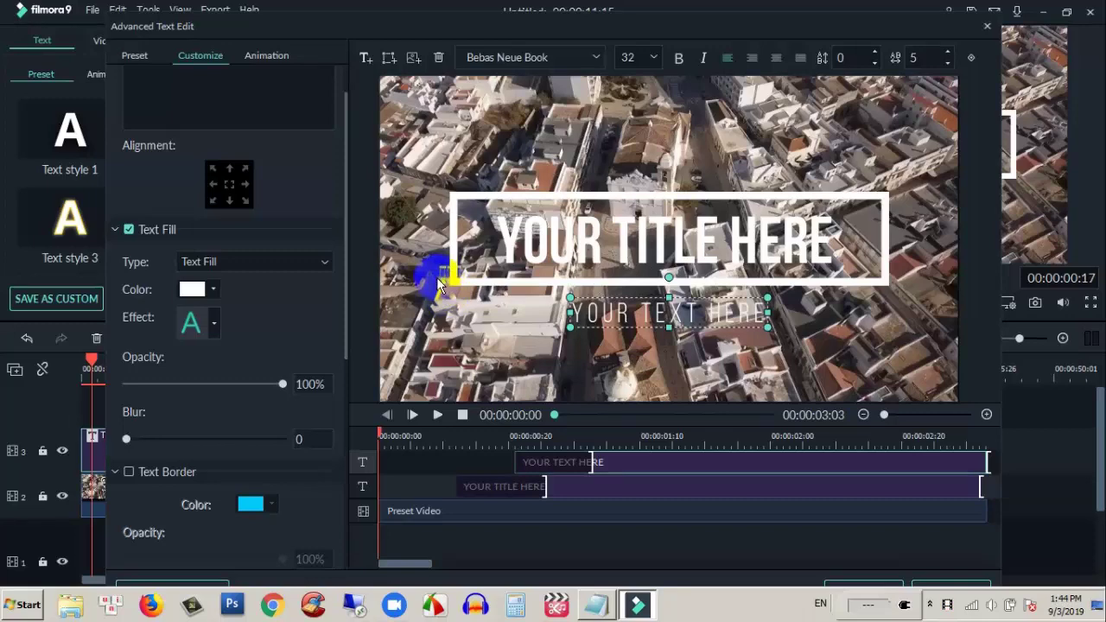
{"action": "left_click", "coordinate": [590, 487]}
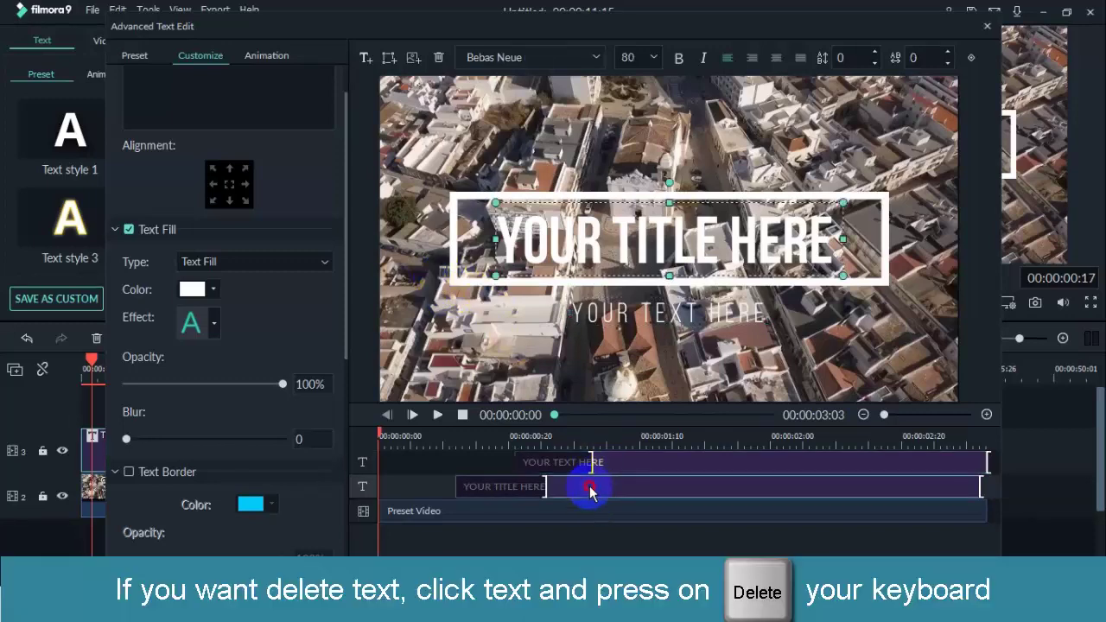
{"action": "left_click", "coordinate": [612, 467]}
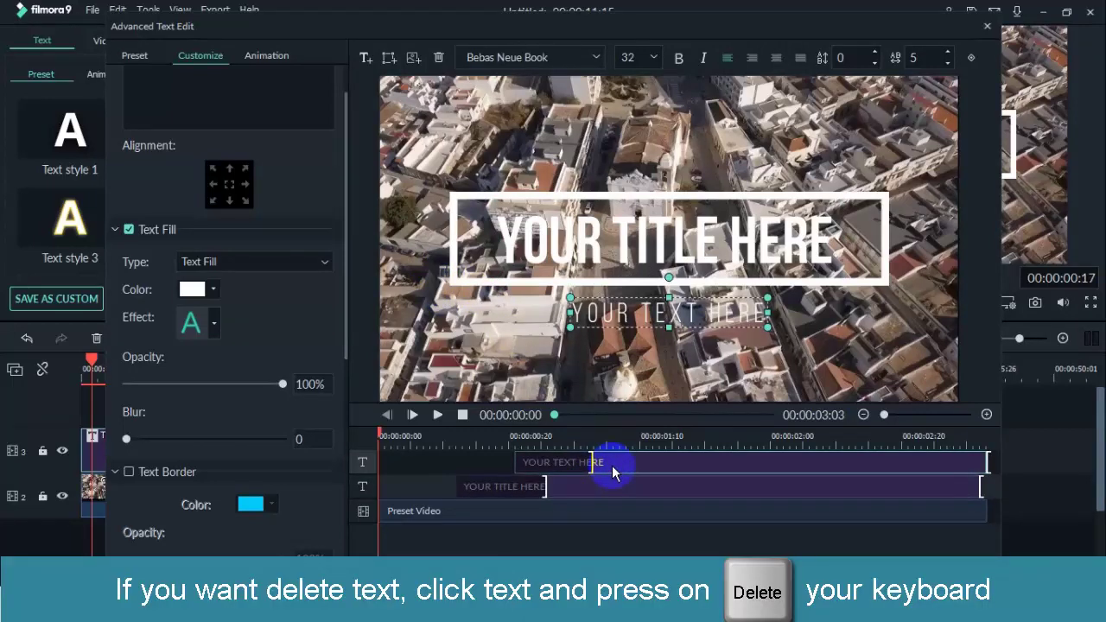
{"action": "key", "text": "Delete"}
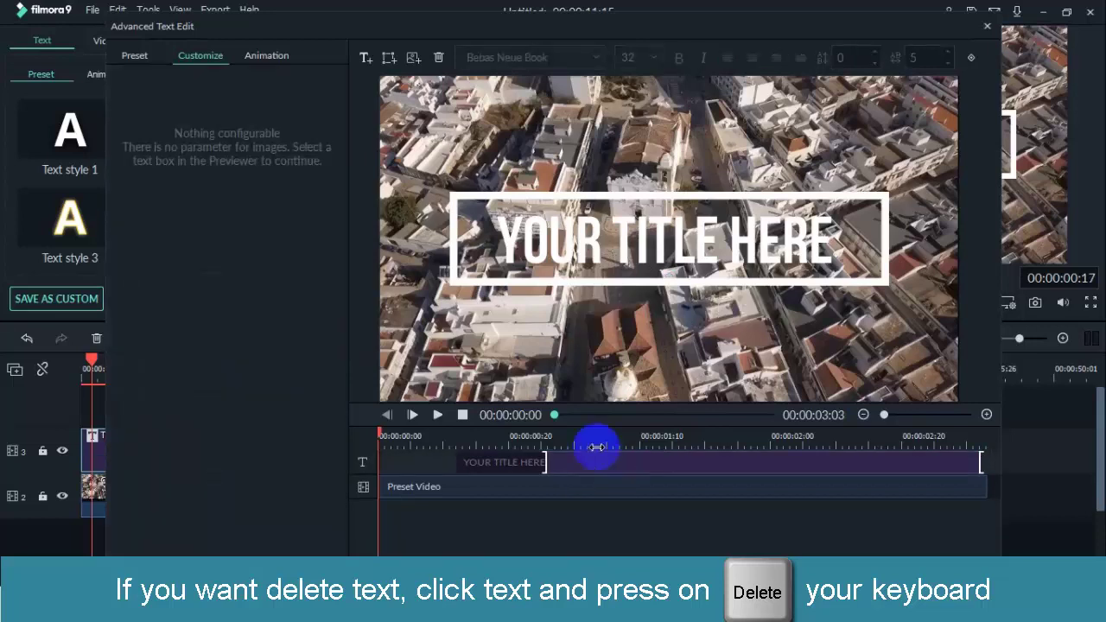
{"action": "left_click", "coordinate": [469, 278]}
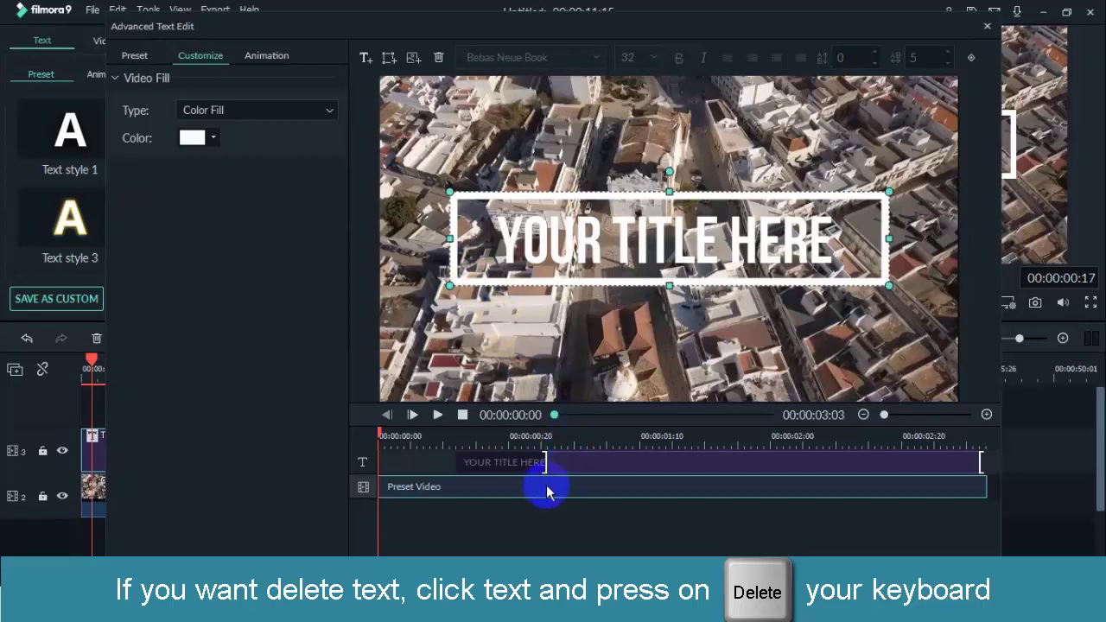
{"action": "key", "text": "Delete"}
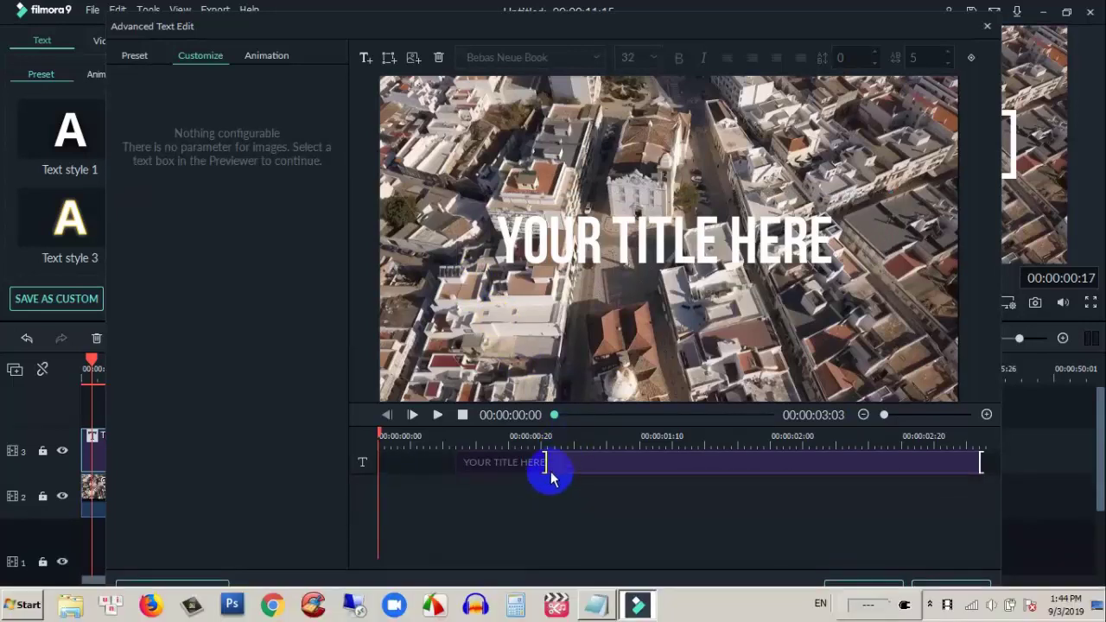
Change the font of the whole YOUR TITLE HERE text to GlossAndBloom
{"action": "left_click", "coordinate": [566, 469]}
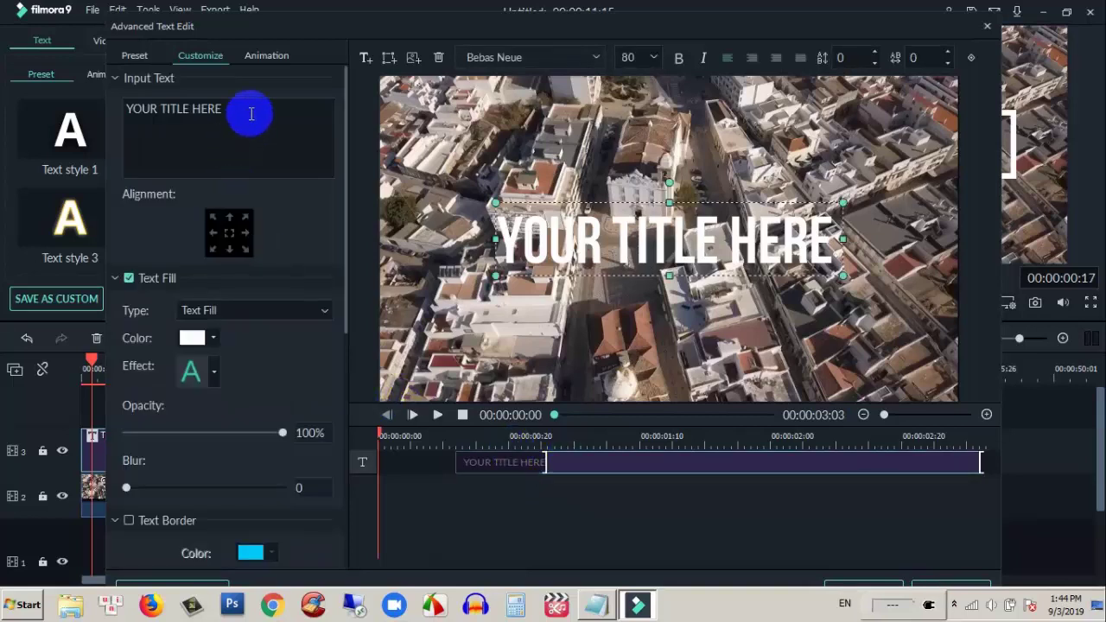
{"action": "left_click_drag", "start_coordinate": [250, 113], "coordinate": [99, 94]}
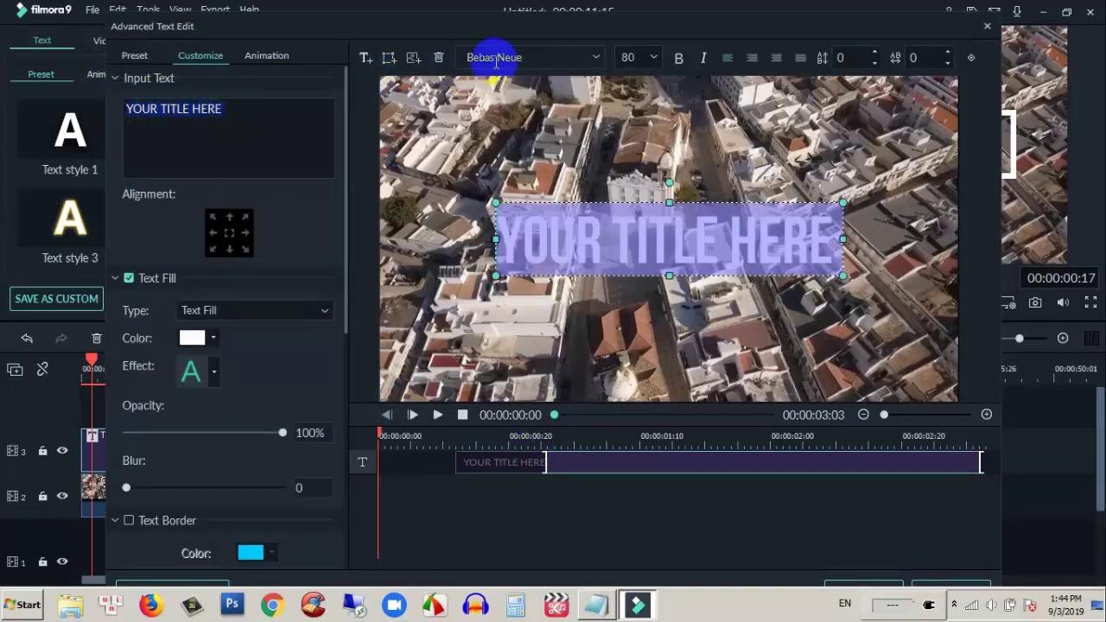
{"action": "left_click", "coordinate": [526, 57]}
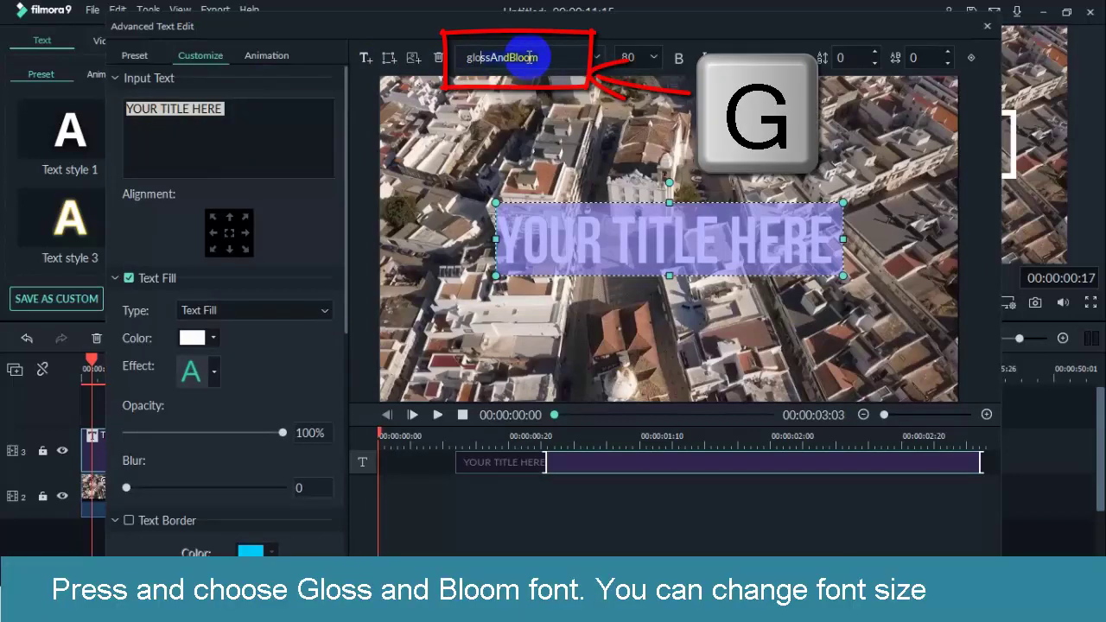
{"action": "key", "text": "Return"}
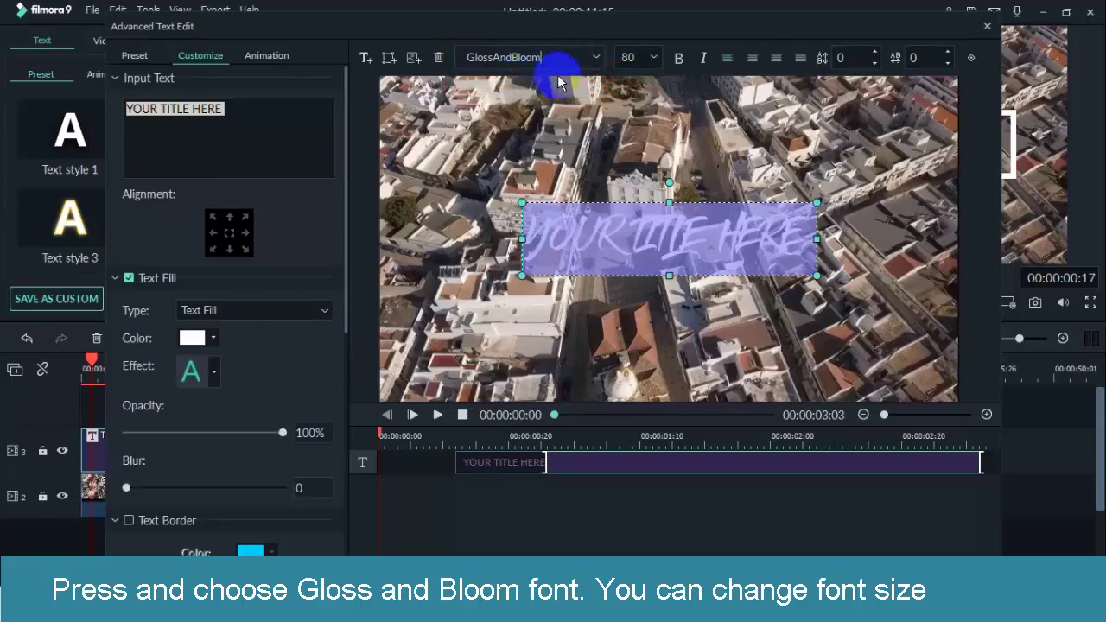
Set the font size of the YOUR TITLE HERE text to 140
{"action": "left_click", "coordinate": [653, 58]}
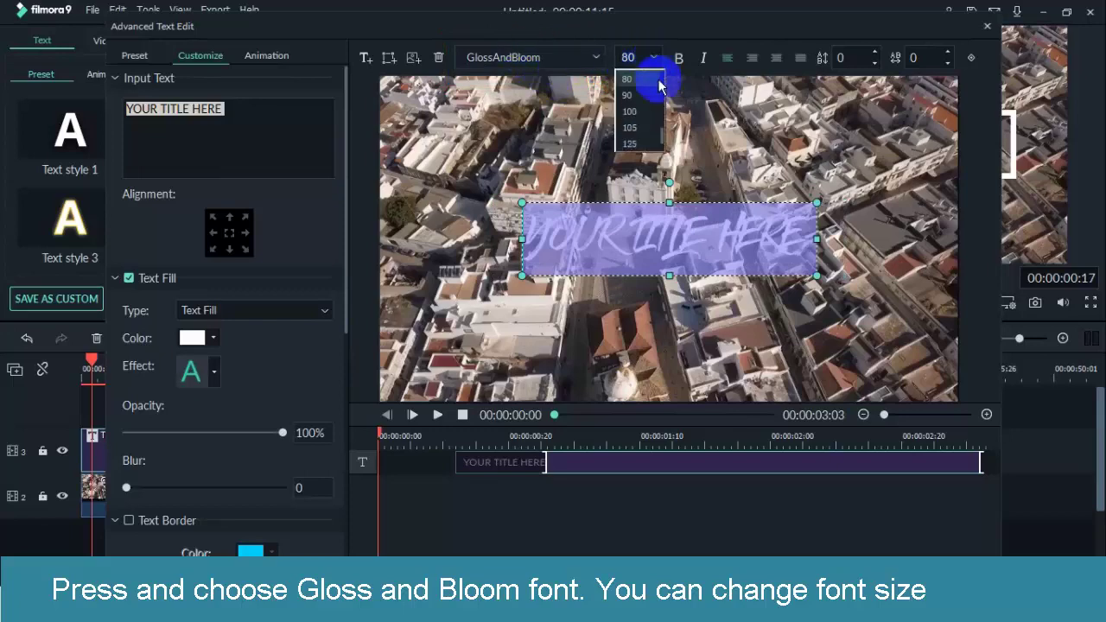
{"action": "scroll", "coordinate": [635, 147], "scroll_direction": "down", "scroll_amount": 1}
{"action": "left_click", "coordinate": [629, 144]}
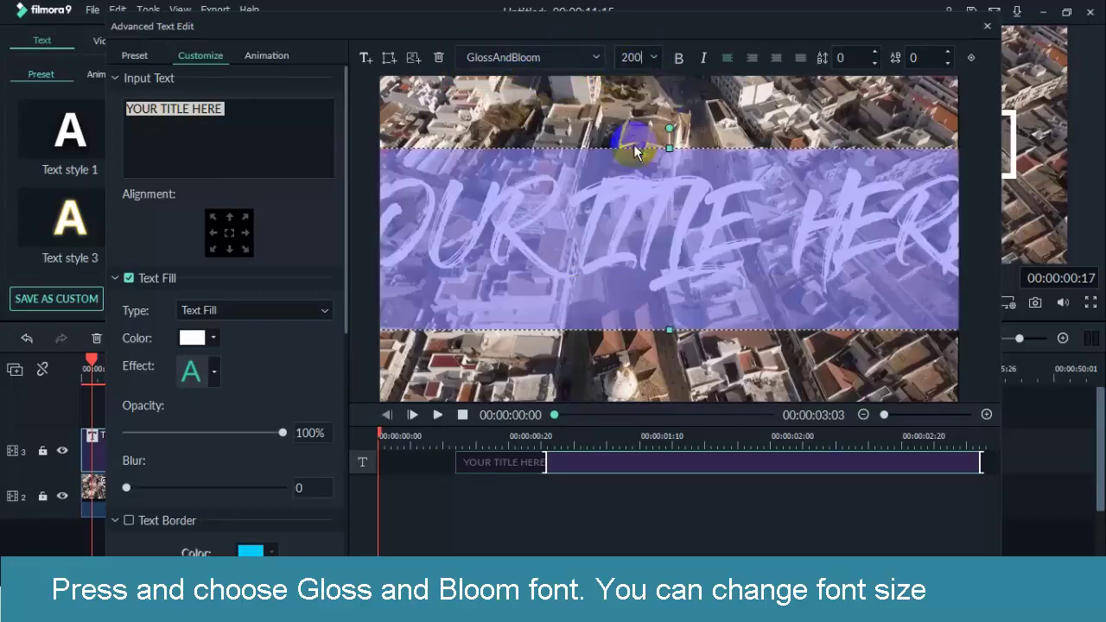
{"action": "left_click", "coordinate": [638, 75]}
{"action": "left_click", "coordinate": [617, 58]}
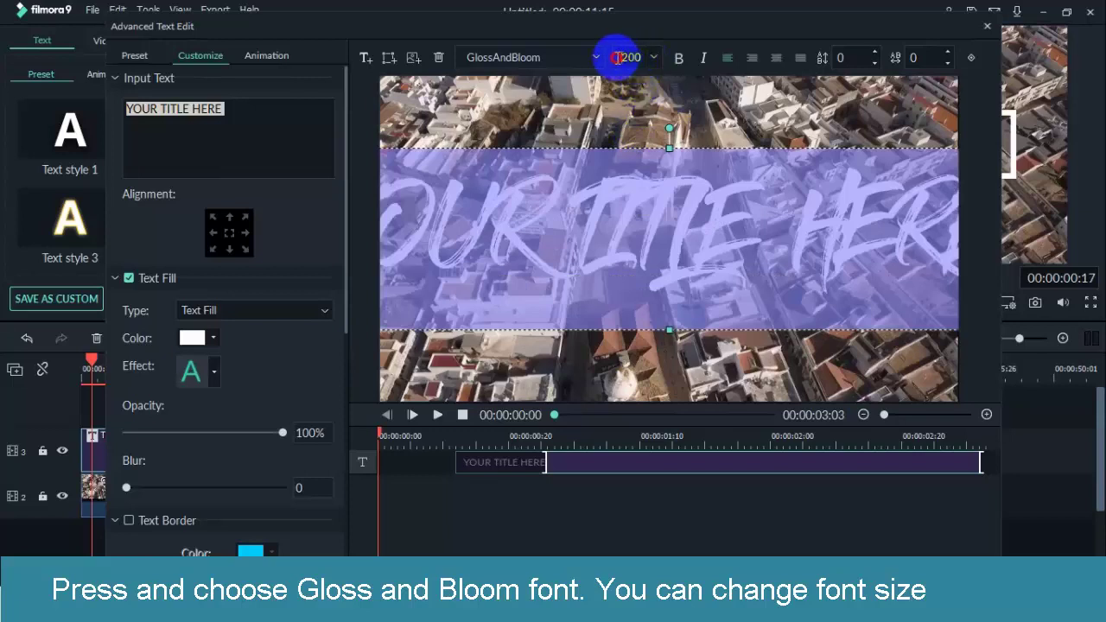
{"action": "left_click", "coordinate": [617, 102]}
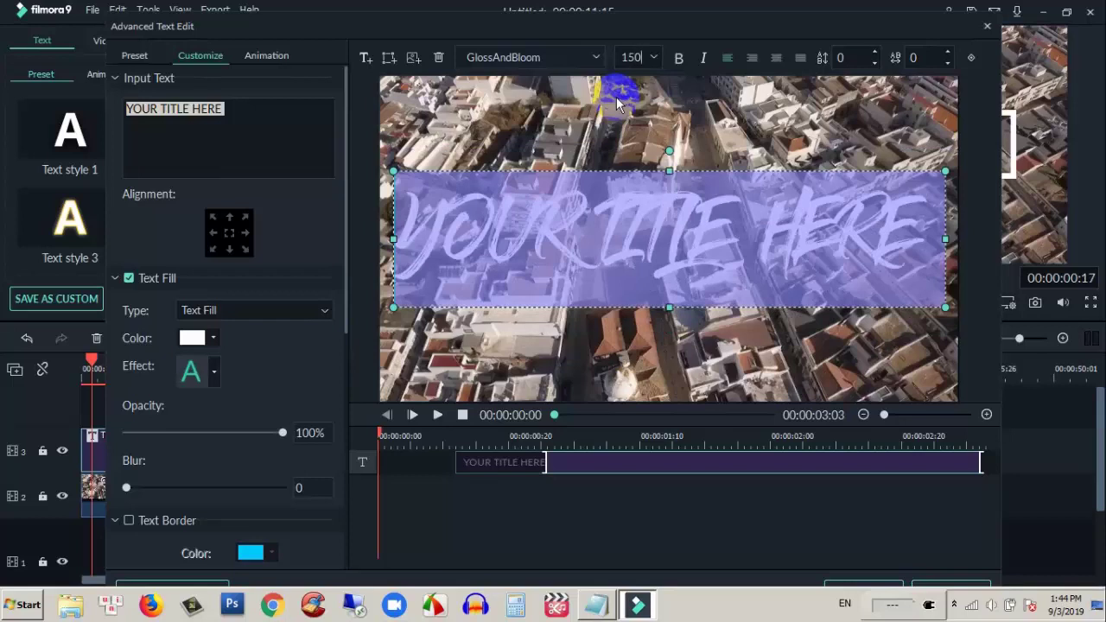
{"action": "key", "text": "Return"}
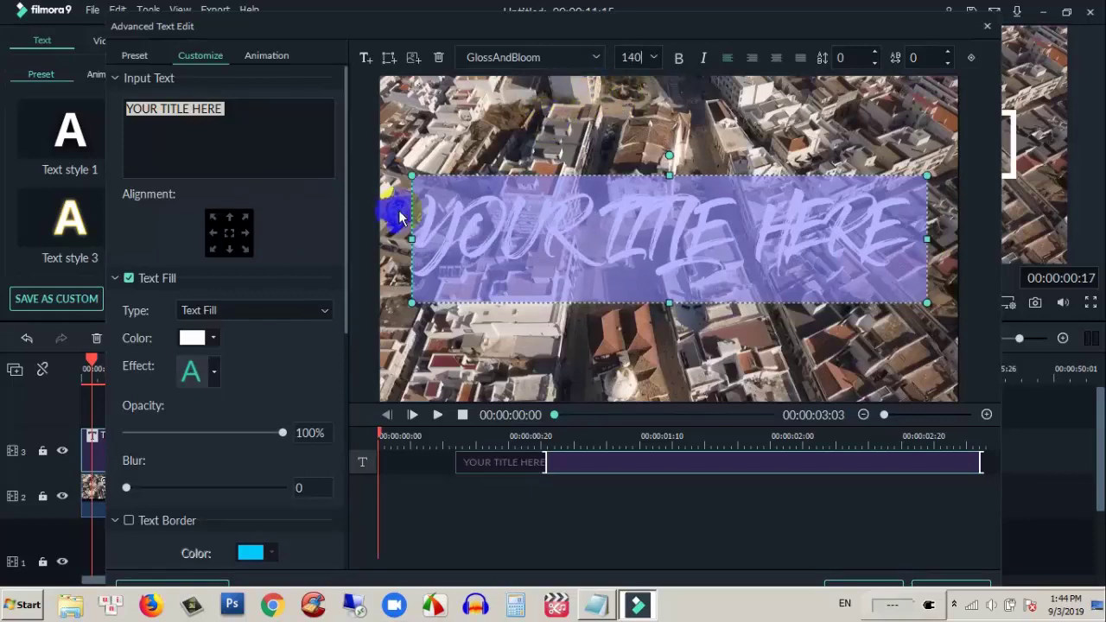
Try the second through fifth text fill effects of the first row on the YOUR TITLE HERE text, one after another
{"action": "left_click", "coordinate": [267, 134]}
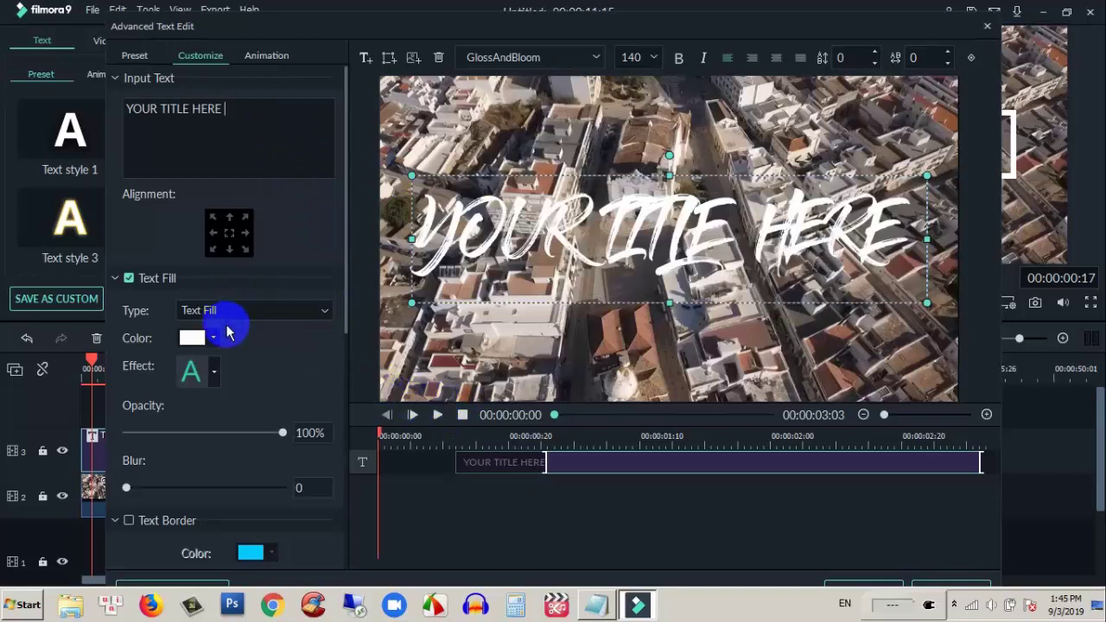
{"action": "left_click", "coordinate": [211, 339]}
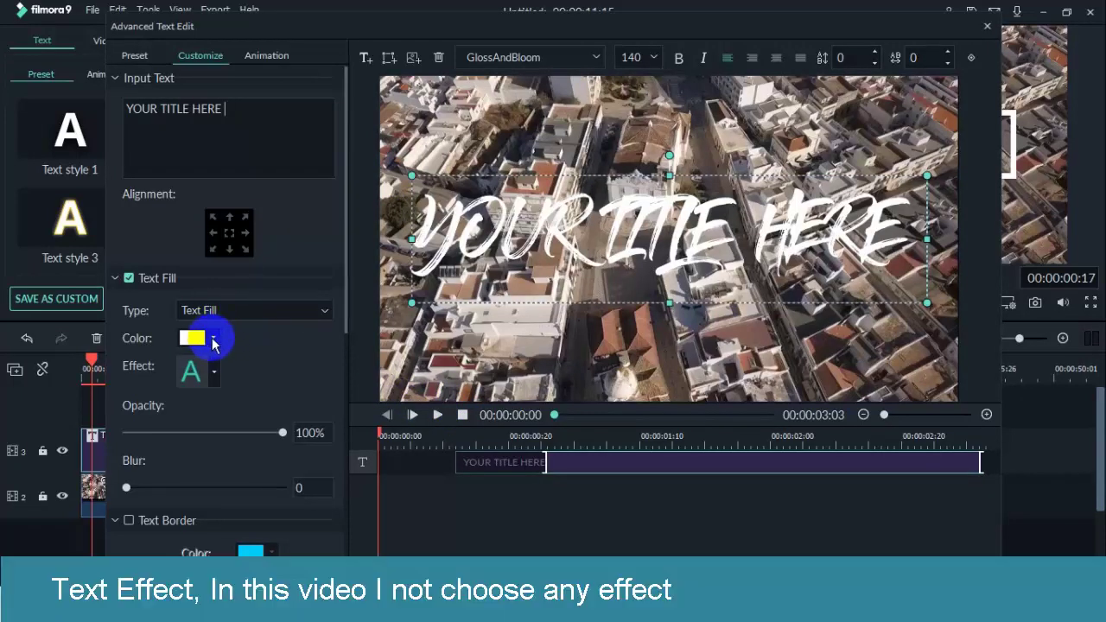
{"action": "left_click", "coordinate": [217, 369]}
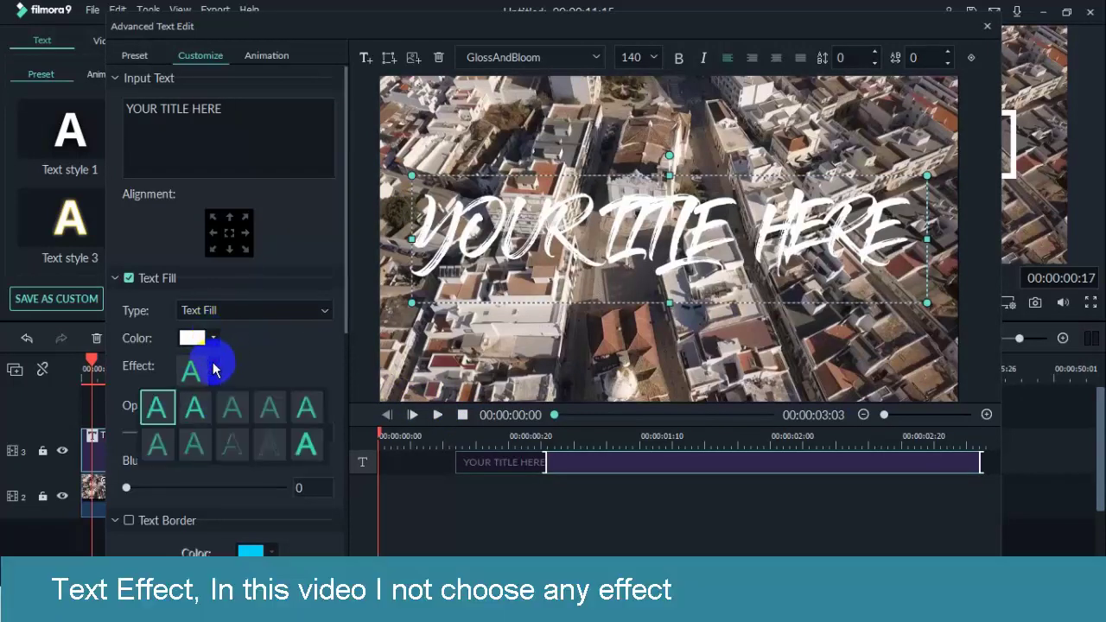
{"action": "left_click", "coordinate": [195, 411]}
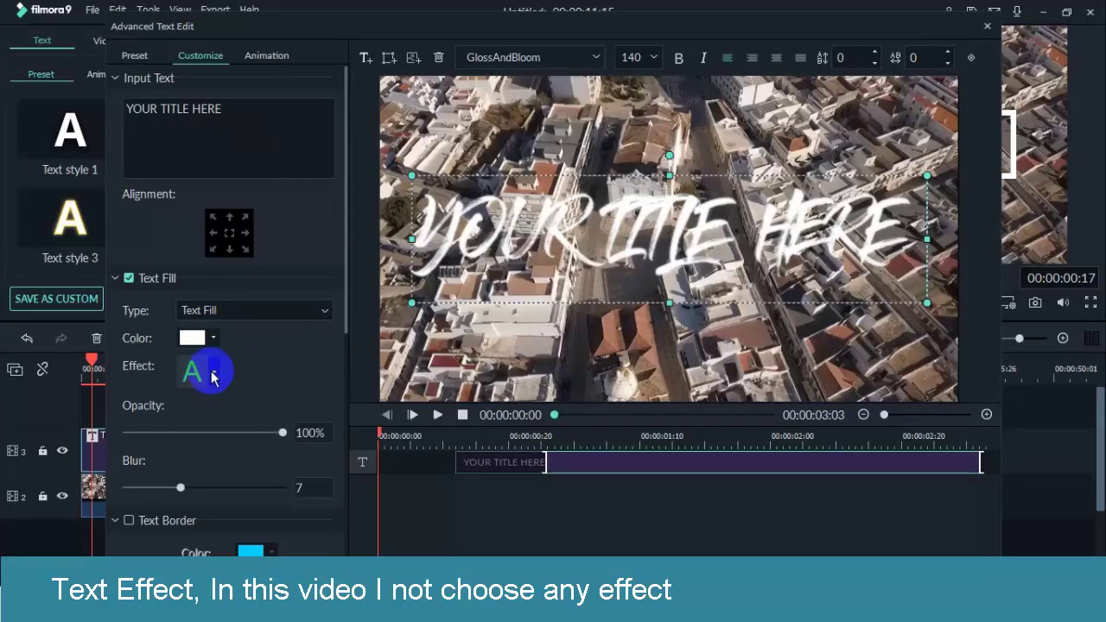
{"action": "left_click", "coordinate": [214, 371]}
{"action": "left_click", "coordinate": [231, 408]}
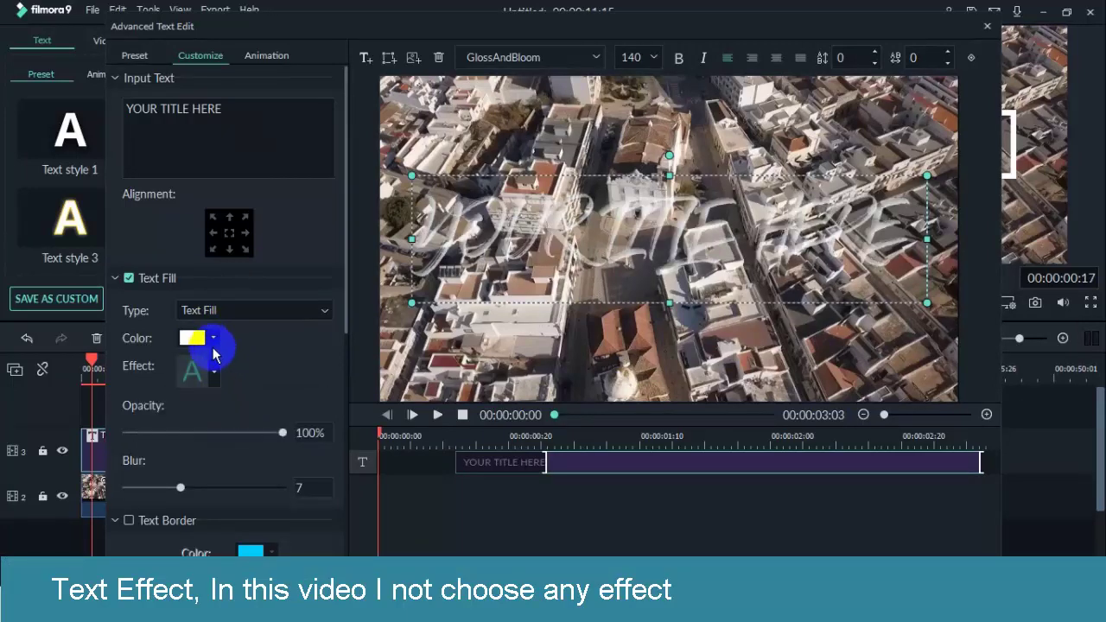
{"action": "left_click", "coordinate": [214, 369]}
{"action": "left_click", "coordinate": [259, 403]}
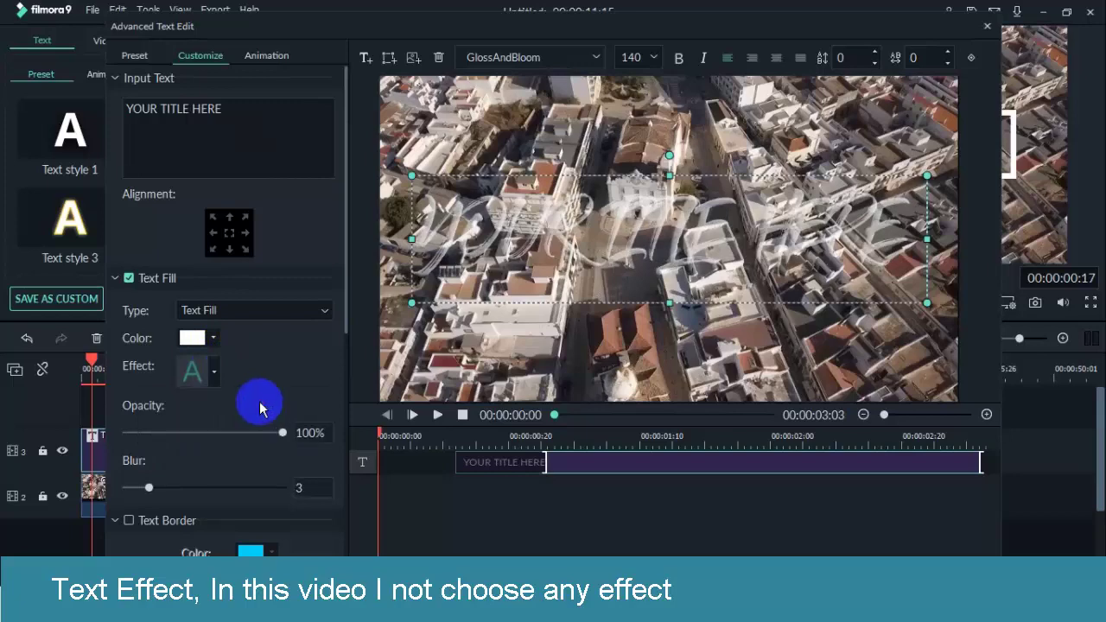
{"action": "left_click", "coordinate": [214, 371]}
{"action": "left_click", "coordinate": [303, 410]}
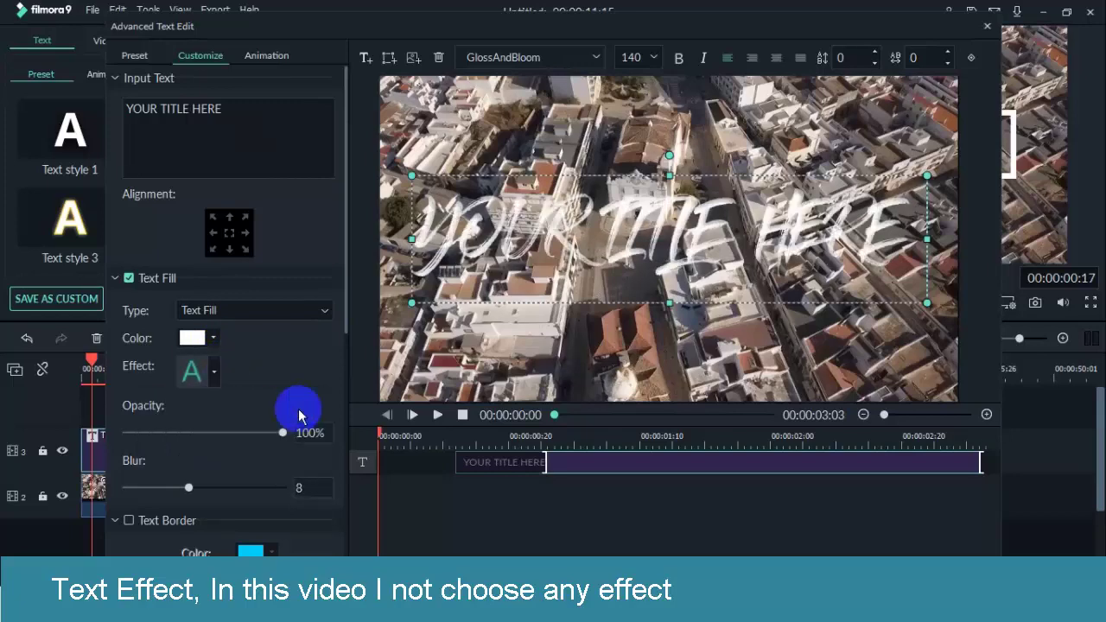
Try the second-row text fill effects on the title text and restore the plain first effect with zero blur
{"action": "left_click", "coordinate": [214, 371]}
{"action": "left_click", "coordinate": [271, 441]}
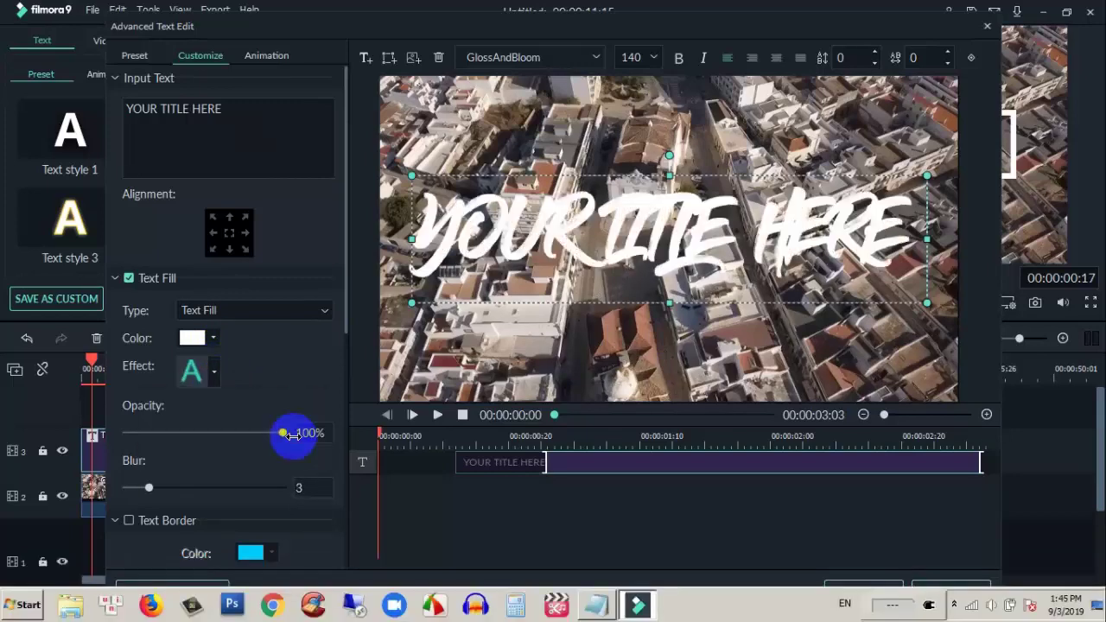
{"action": "left_click", "coordinate": [215, 371]}
{"action": "left_click", "coordinate": [230, 441]}
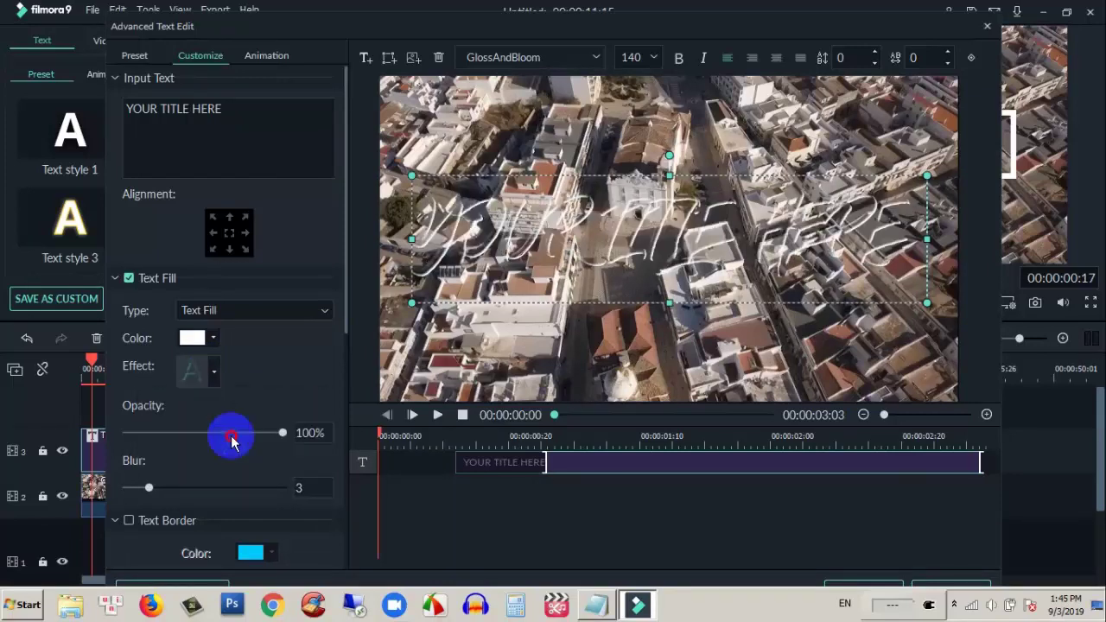
{"action": "left_click", "coordinate": [214, 371]}
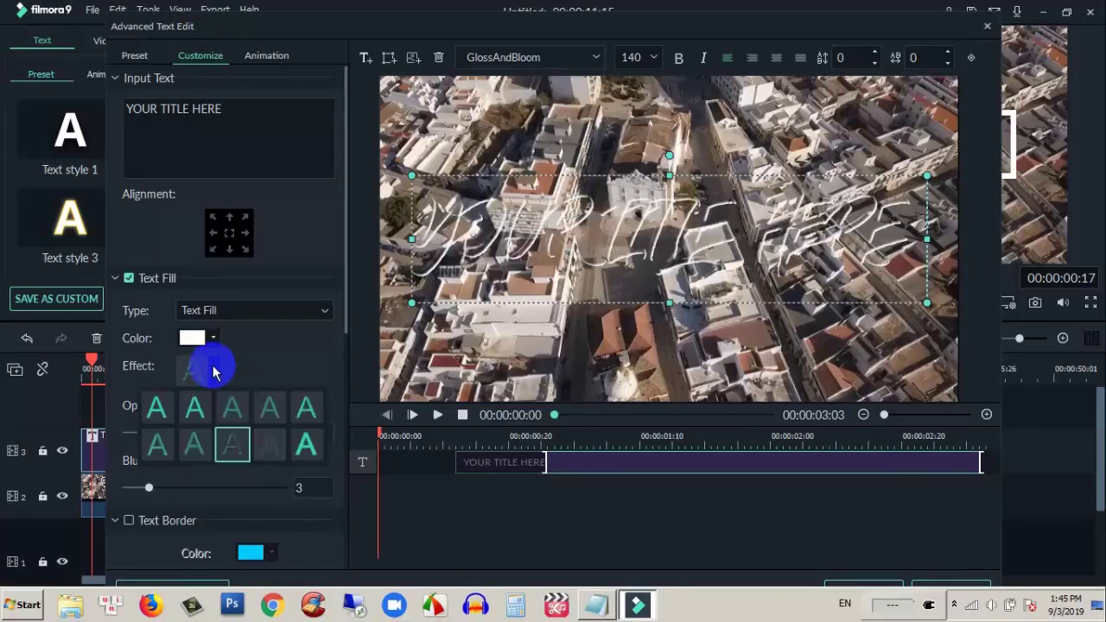
{"action": "left_click", "coordinate": [193, 441]}
{"action": "left_click", "coordinate": [215, 371]}
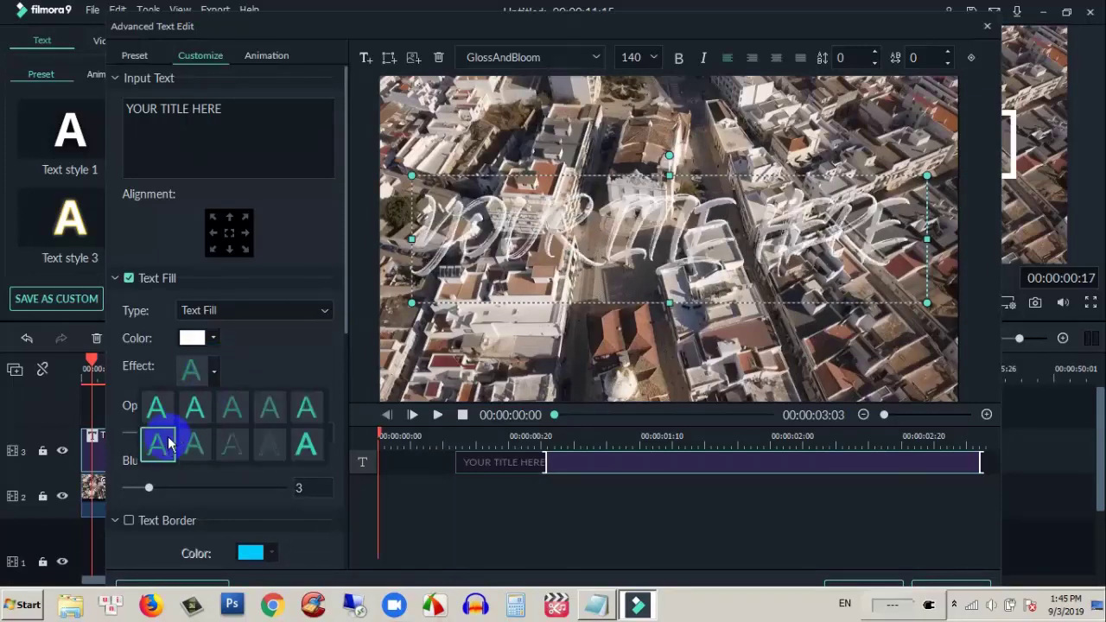
{"action": "left_click", "coordinate": [162, 441]}
{"action": "left_click", "coordinate": [215, 370]}
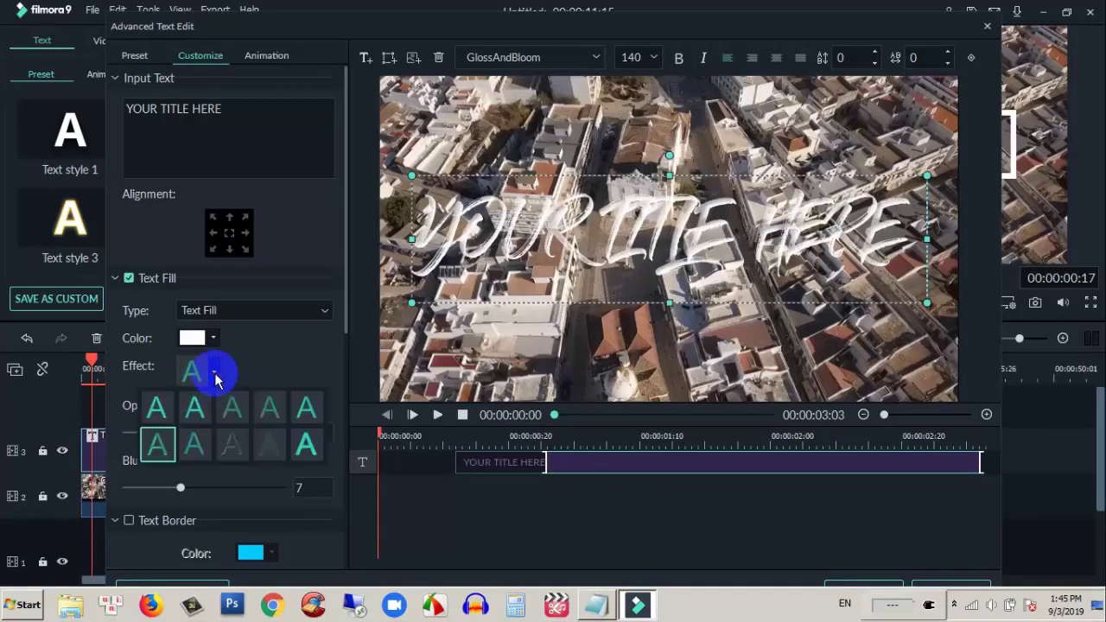
{"action": "left_click", "coordinate": [166, 408]}
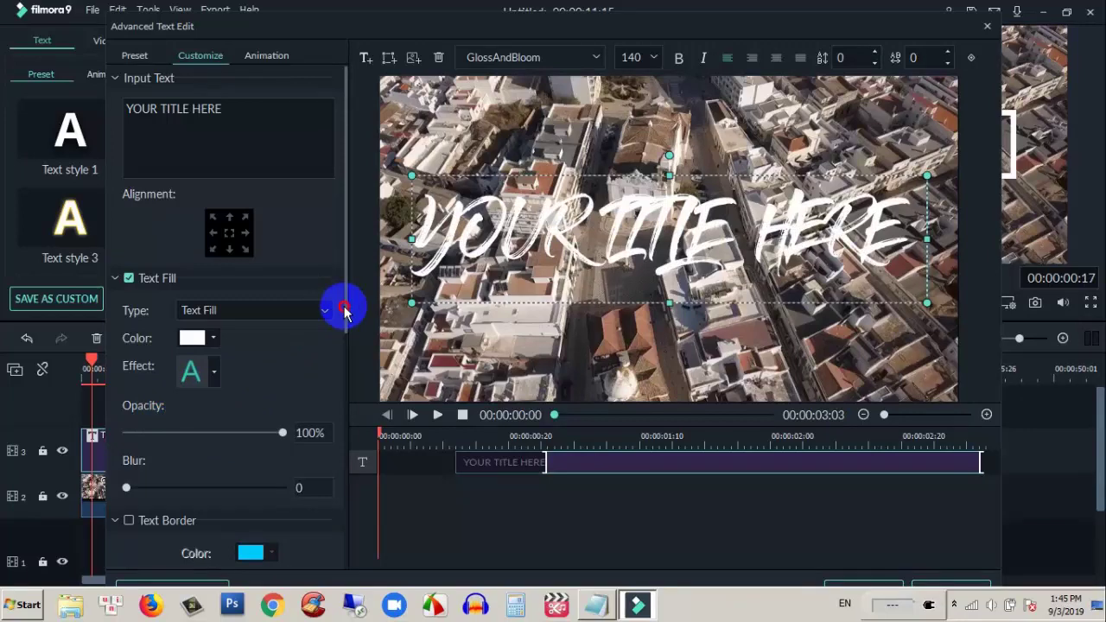
Try a magenta text border of size 8 at 100% opacity on the title text, and turn the border off again
{"action": "left_click_drag", "start_coordinate": [344, 312], "coordinate": [349, 446]}
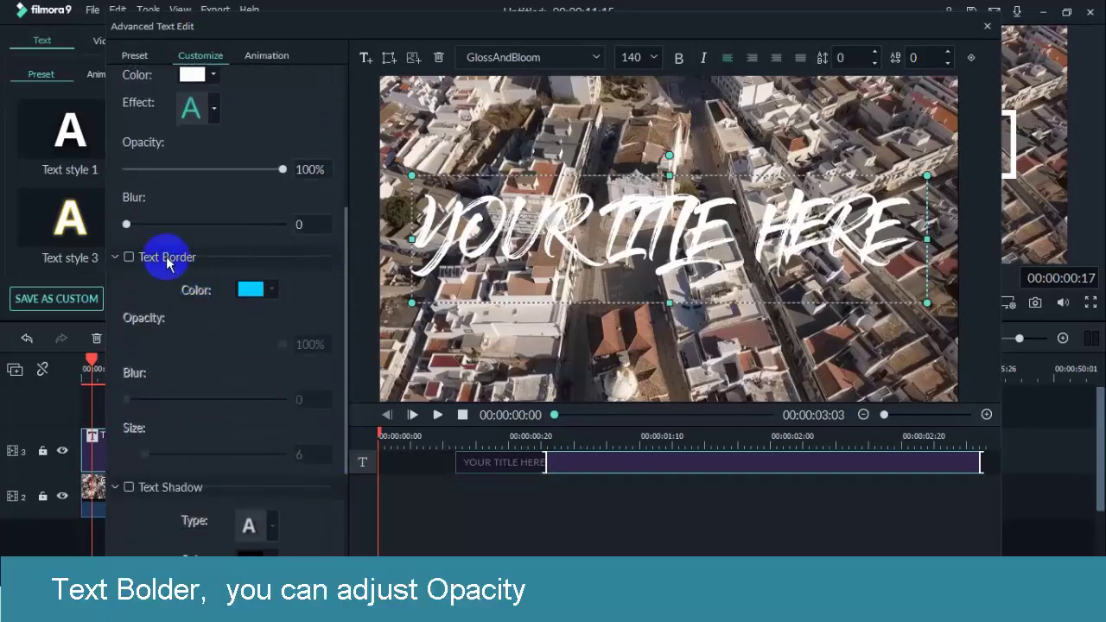
{"action": "left_click", "coordinate": [129, 257]}
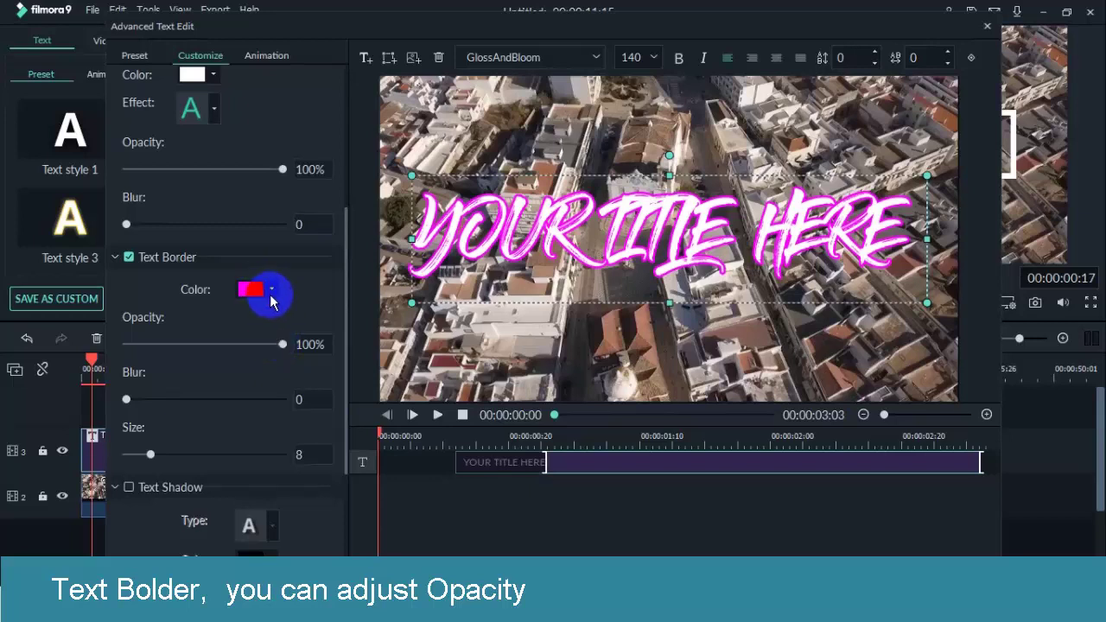
{"action": "left_click", "coordinate": [271, 291]}
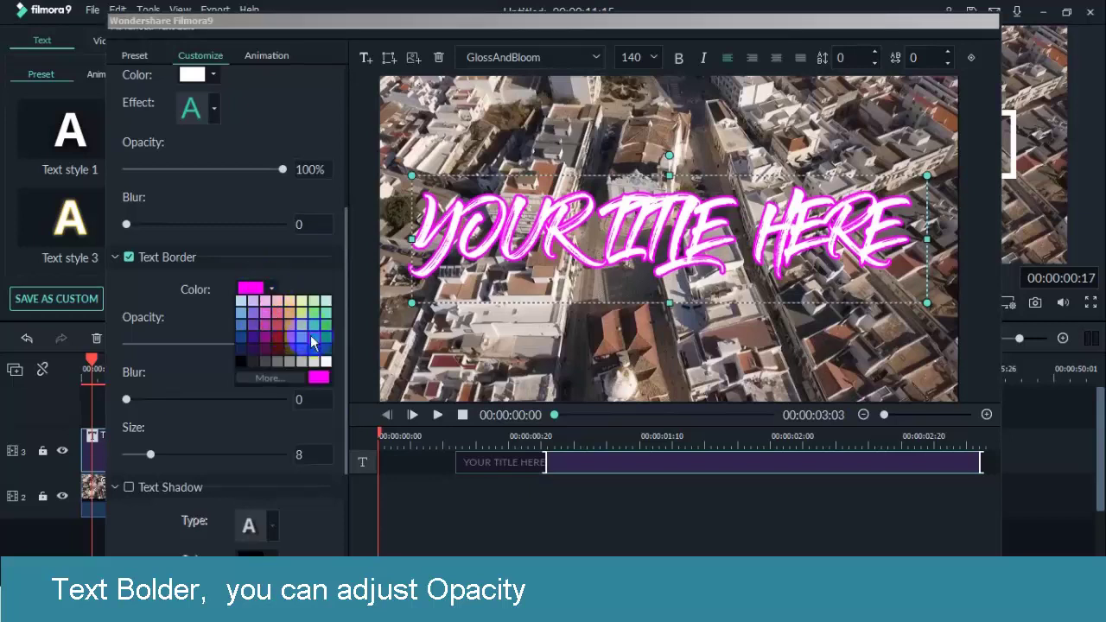
{"action": "left_click", "coordinate": [268, 294]}
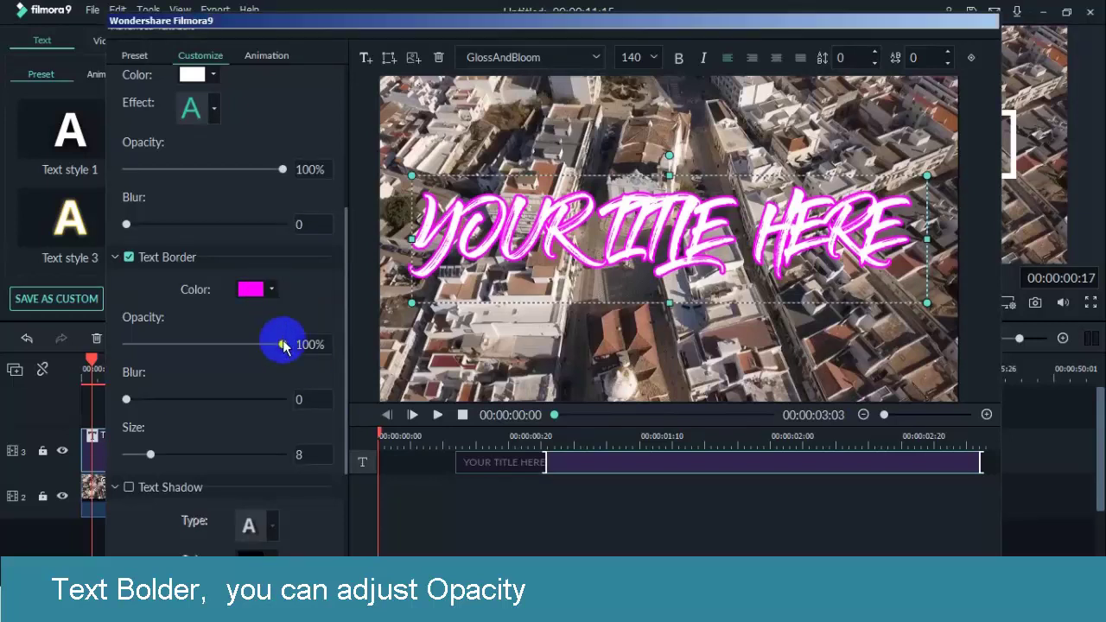
{"action": "mouse_move", "coordinate": [283, 346]}
{"action": "left_mouse_down"}
{"action": "mouse_move", "coordinate": [143, 346]}
{"action": "mouse_move", "coordinate": [288, 346]}
{"action": "left_mouse_up"}
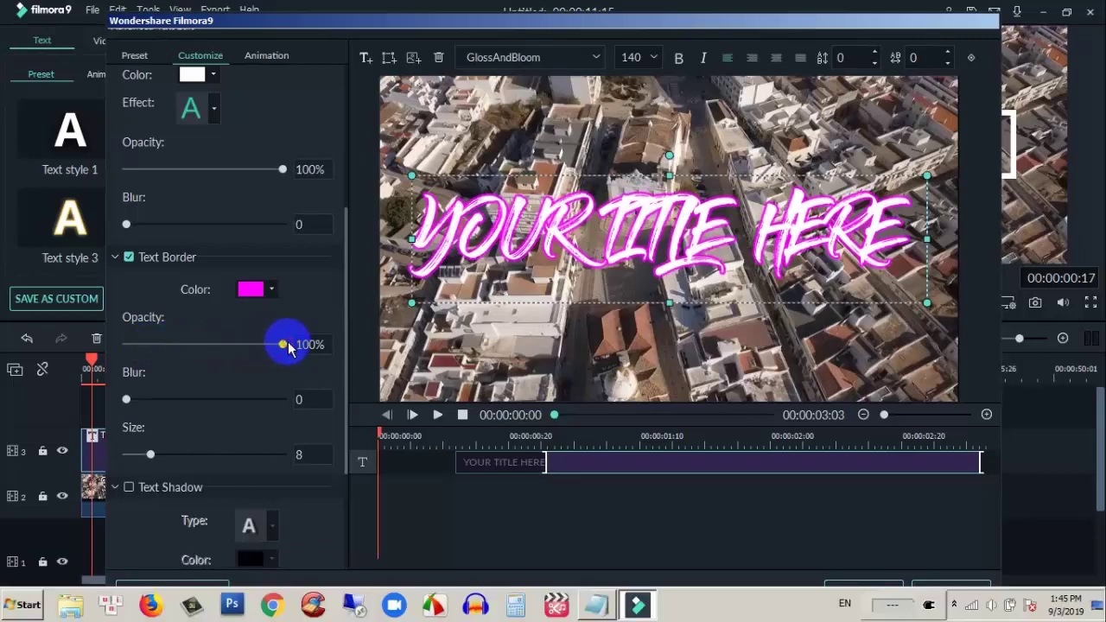
{"action": "left_click", "coordinate": [129, 256]}
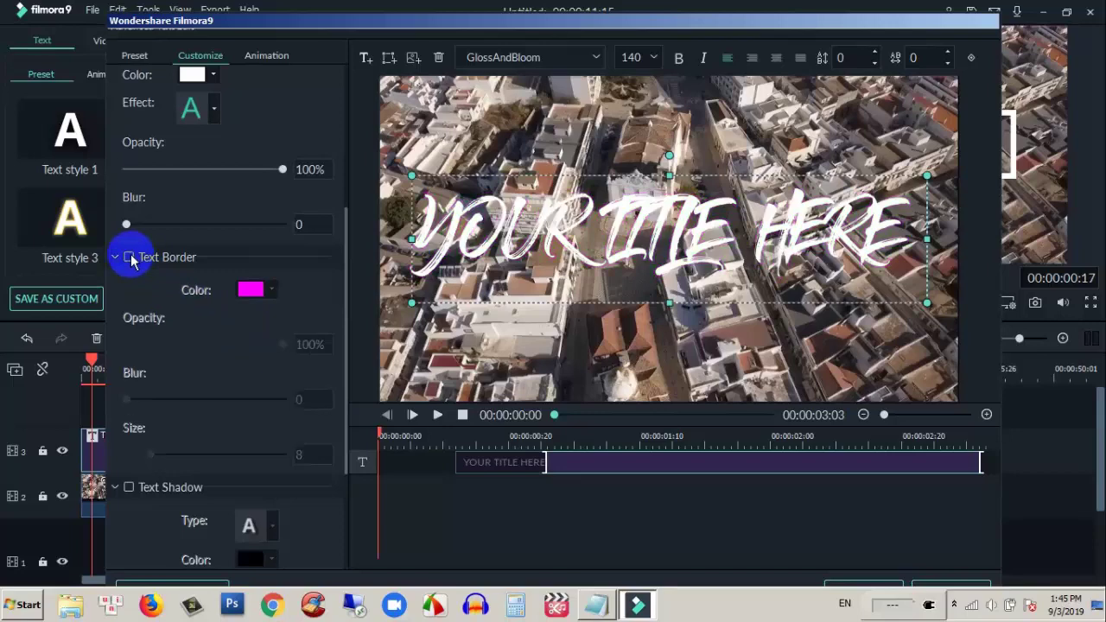
Try the preset text styles 16, 14, 11, 4 and 3 on the title text, one after another
{"action": "left_click_drag", "start_coordinate": [346, 303], "coordinate": [337, 153]}
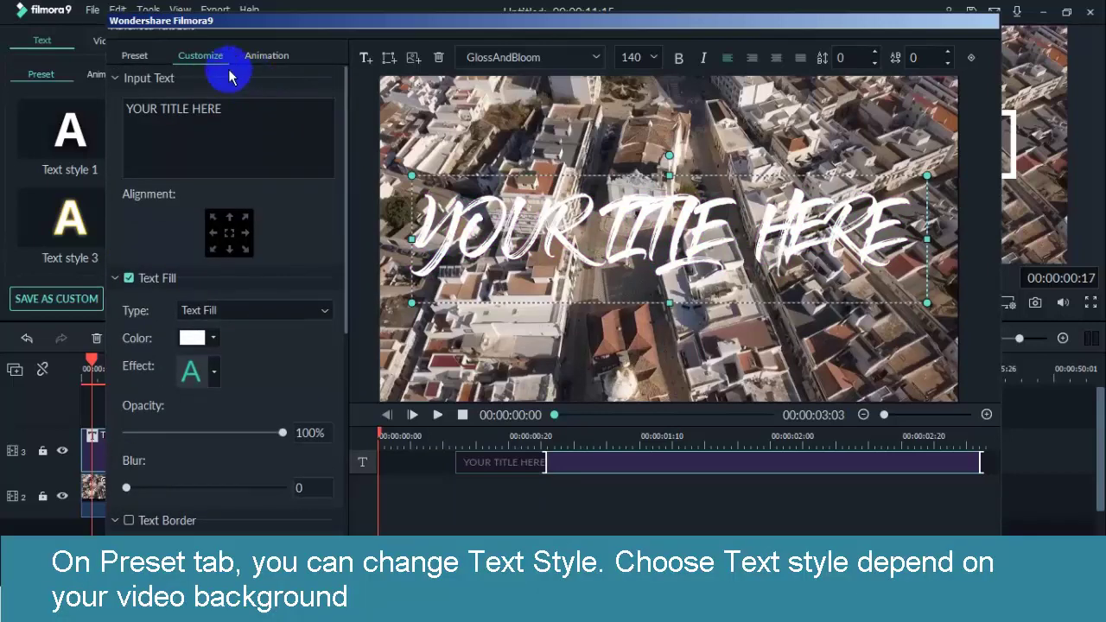
{"action": "left_click", "coordinate": [134, 55]}
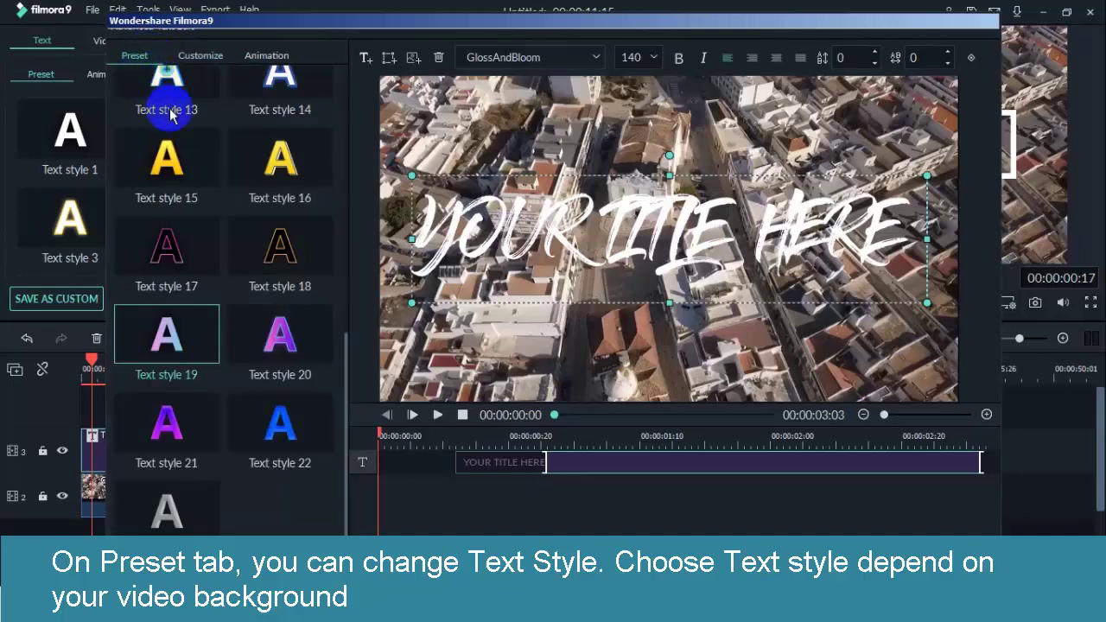
{"action": "left_click", "coordinate": [246, 159]}
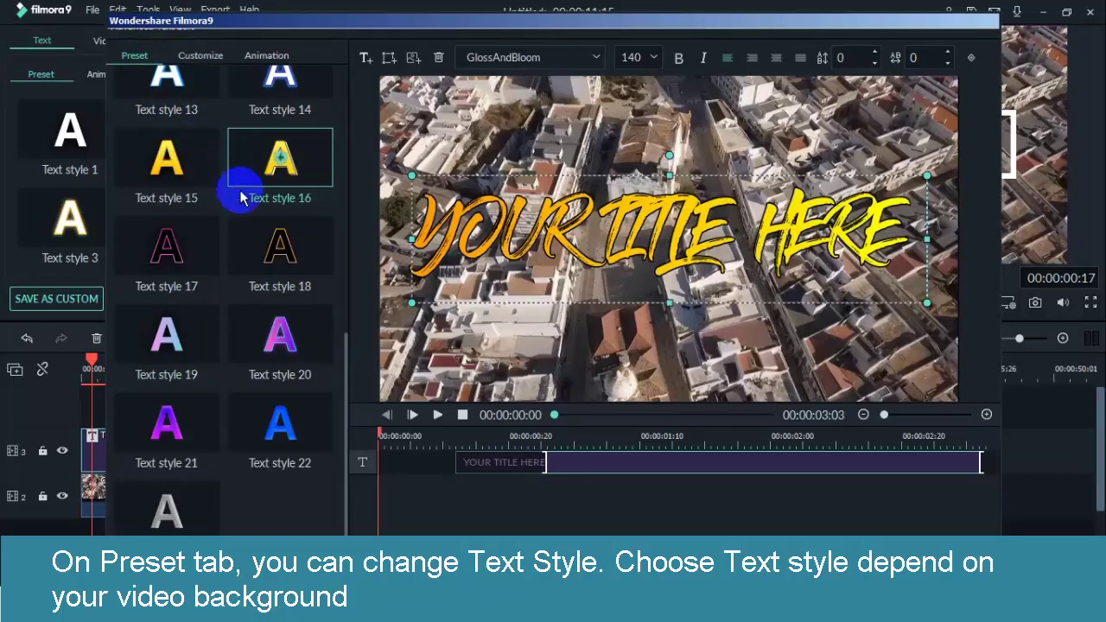
{"action": "scroll", "coordinate": [242, 199], "scroll_direction": "up", "scroll_amount": 3}
{"action": "left_click", "coordinate": [255, 339]}
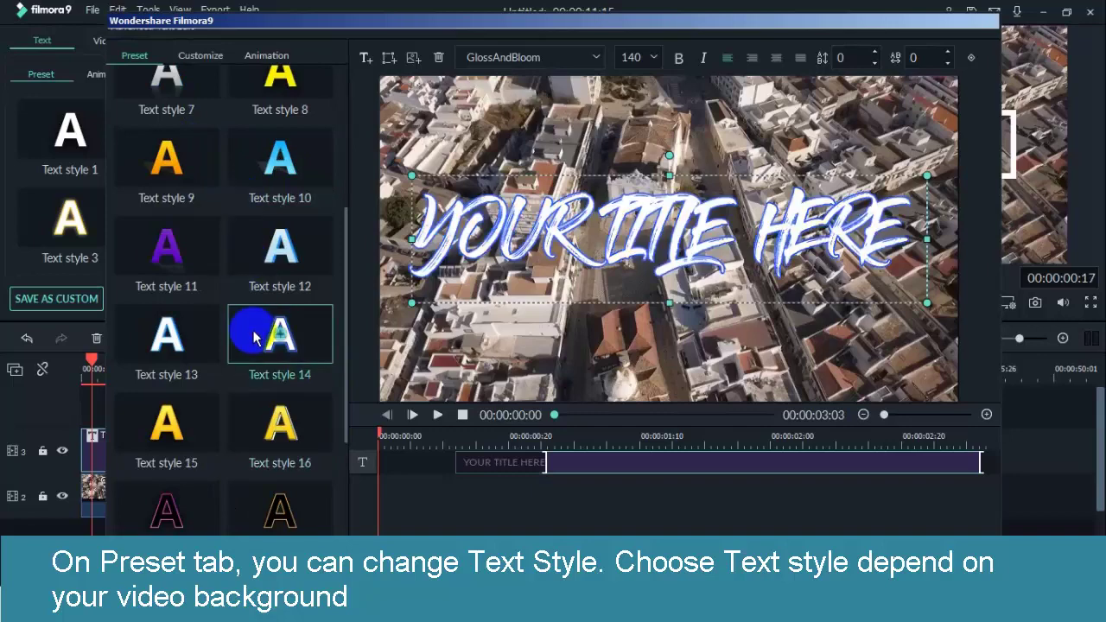
{"action": "left_click", "coordinate": [210, 248]}
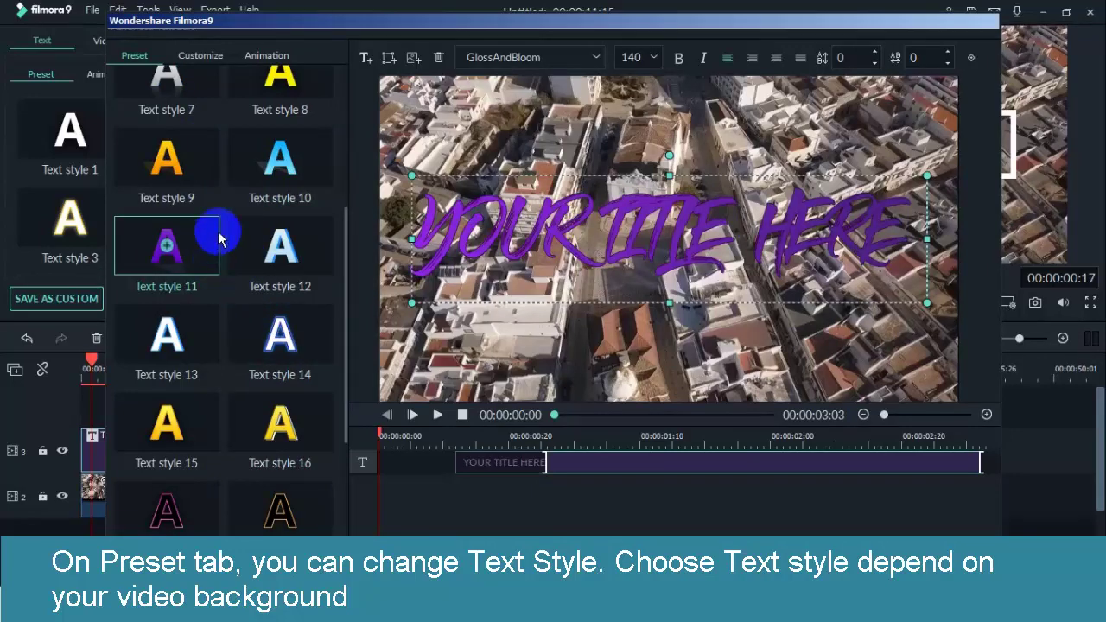
{"action": "scroll", "coordinate": [260, 254], "scroll_direction": "up", "scroll_amount": 3}
{"action": "left_click", "coordinate": [256, 207]}
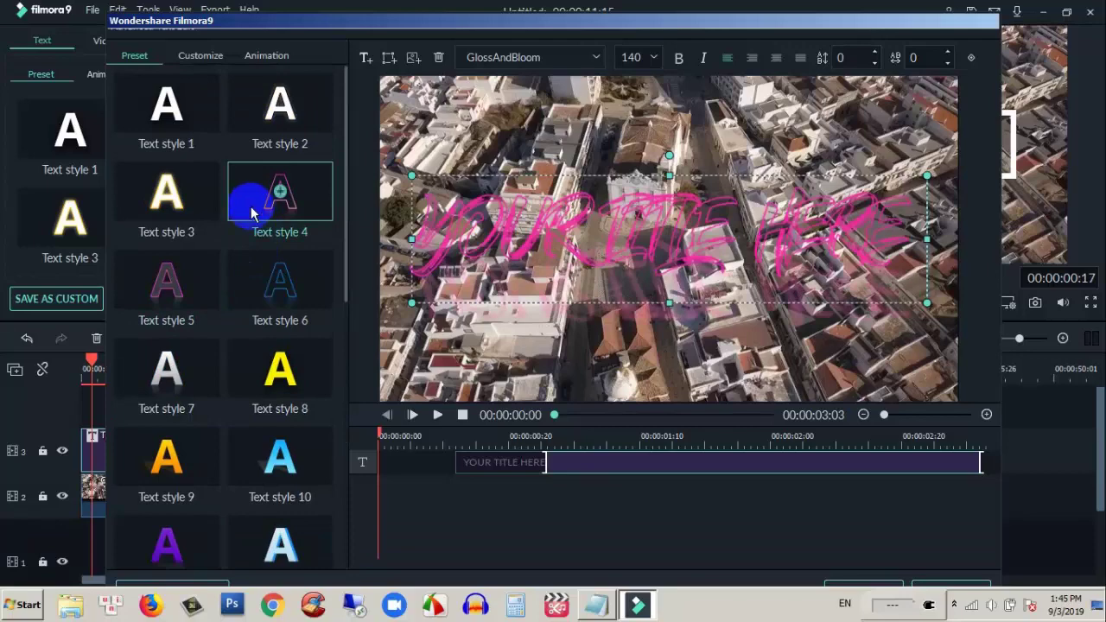
{"action": "left_click", "coordinate": [213, 215]}
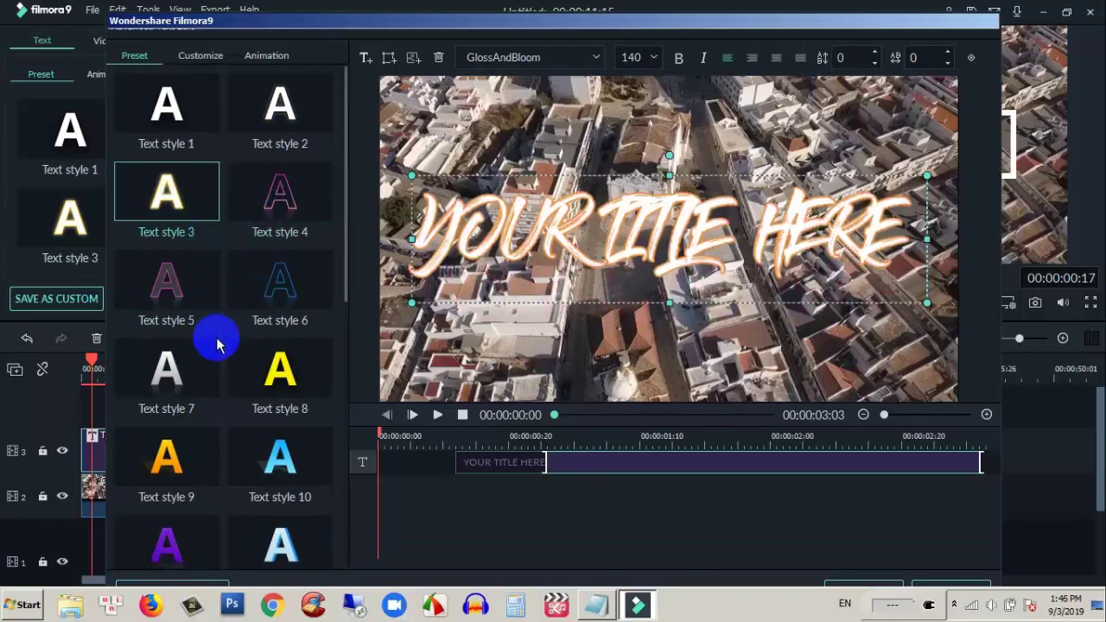
Try the preset text styles 22, 15 and 16 on the title text to compare them against the video background
{"action": "scroll", "coordinate": [199, 372], "scroll_direction": "down", "scroll_amount": 5}
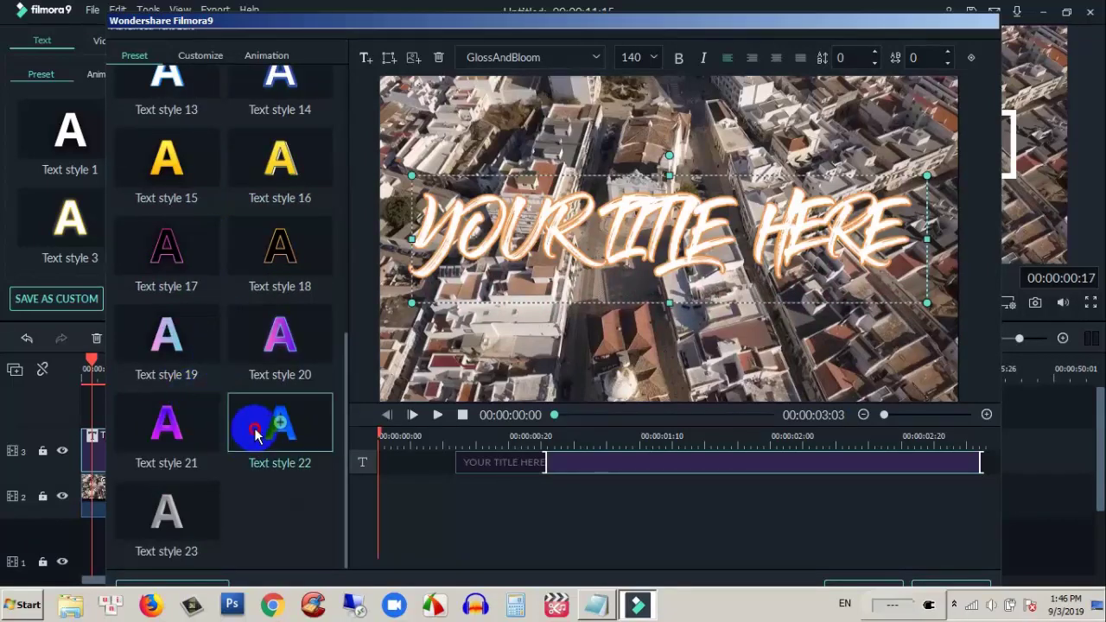
{"action": "left_click", "coordinate": [255, 434]}
{"action": "scroll", "coordinate": [198, 308], "scroll_direction": "up", "scroll_amount": 3}
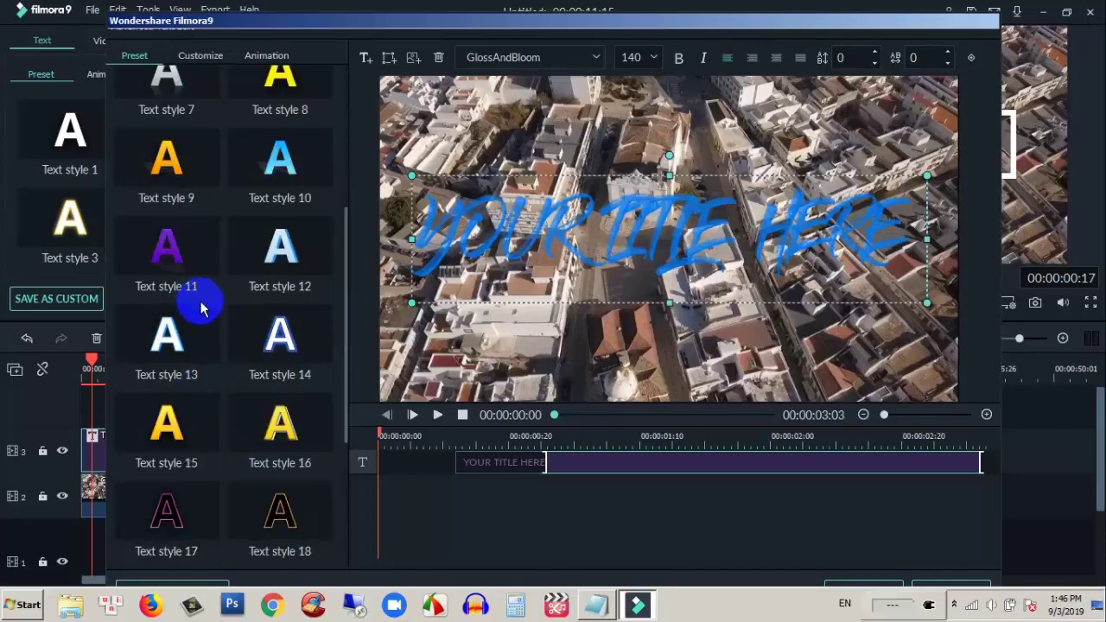
{"action": "left_click", "coordinate": [190, 416]}
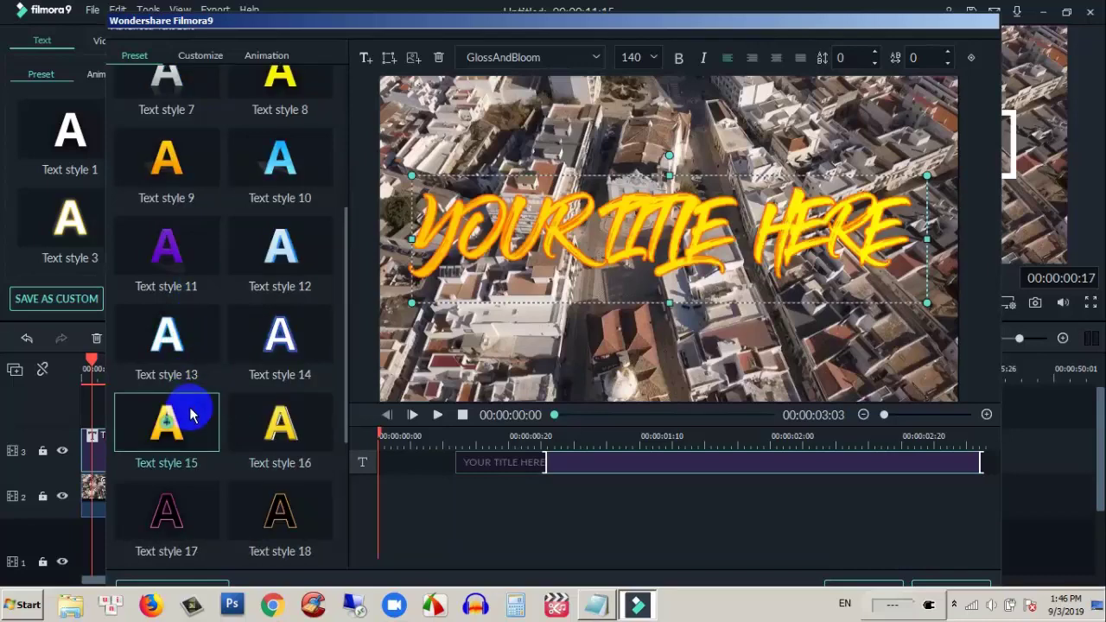
{"action": "left_click", "coordinate": [242, 408]}
Apply the yellow Text style 8 preset to the YOUR TITLE HERE text
{"action": "scroll", "coordinate": [198, 320], "scroll_direction": "up", "scroll_amount": 3}
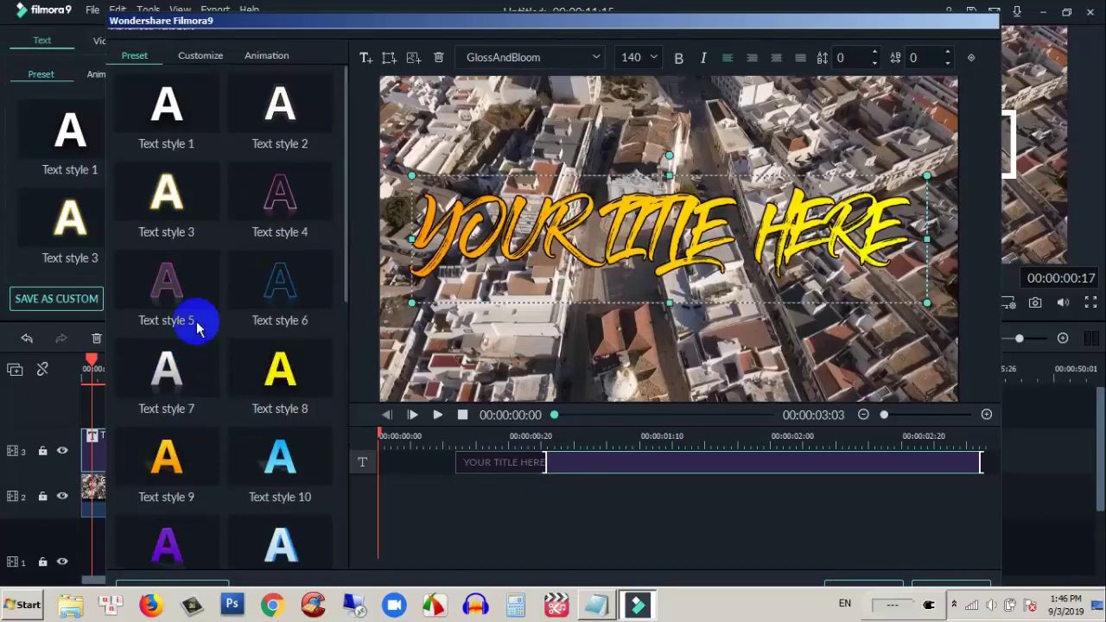
{"action": "left_click", "coordinate": [234, 371]}
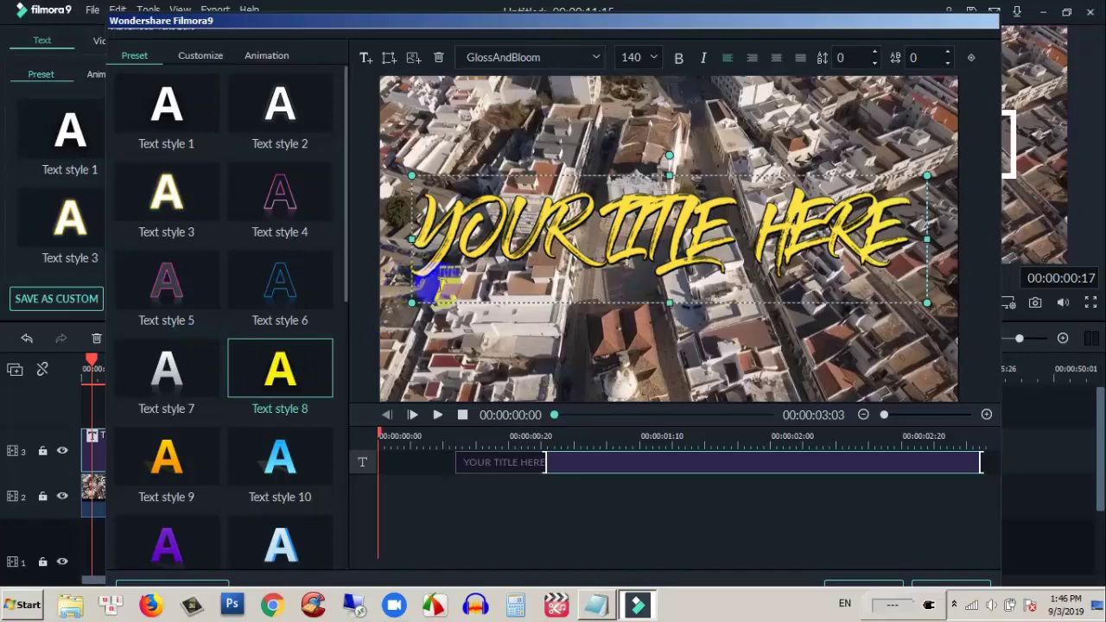
Apply the LinearWipe animation to the title text and play the preview to review it
{"action": "left_click", "coordinate": [264, 57]}
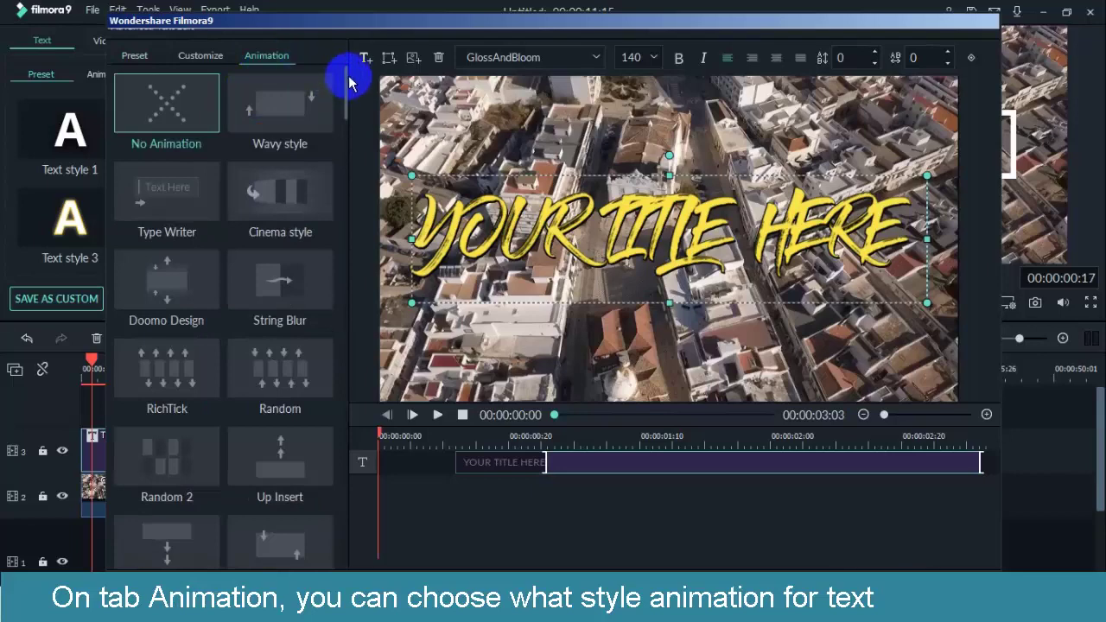
{"action": "left_click_drag", "start_coordinate": [345, 82], "coordinate": [338, 210]}
{"action": "left_click", "coordinate": [181, 279]}
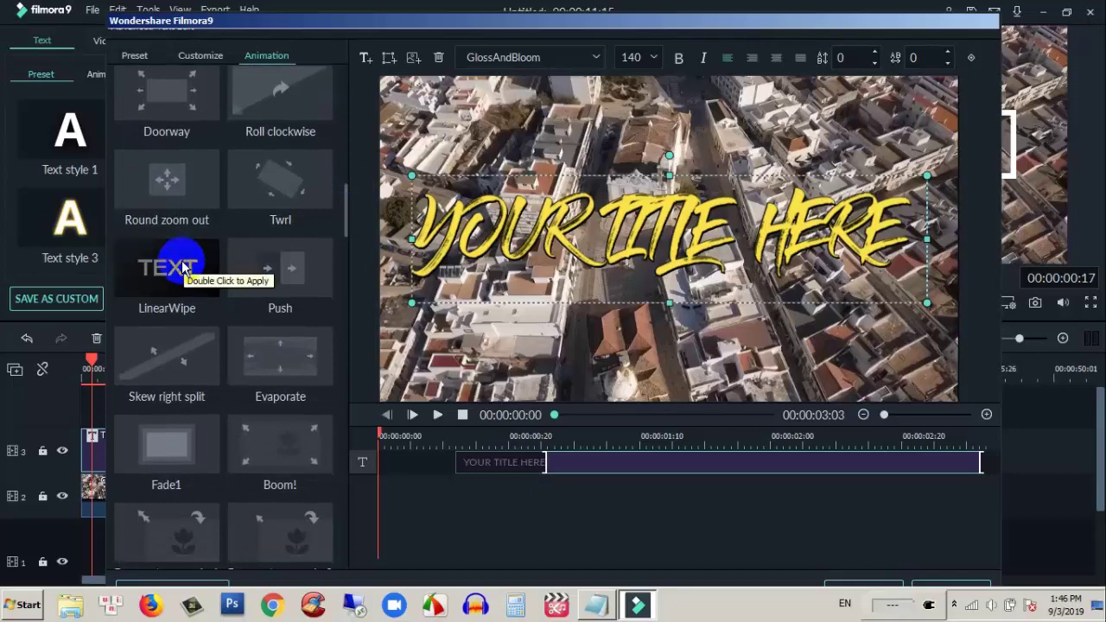
{"action": "double_click", "coordinate": [184, 271]}
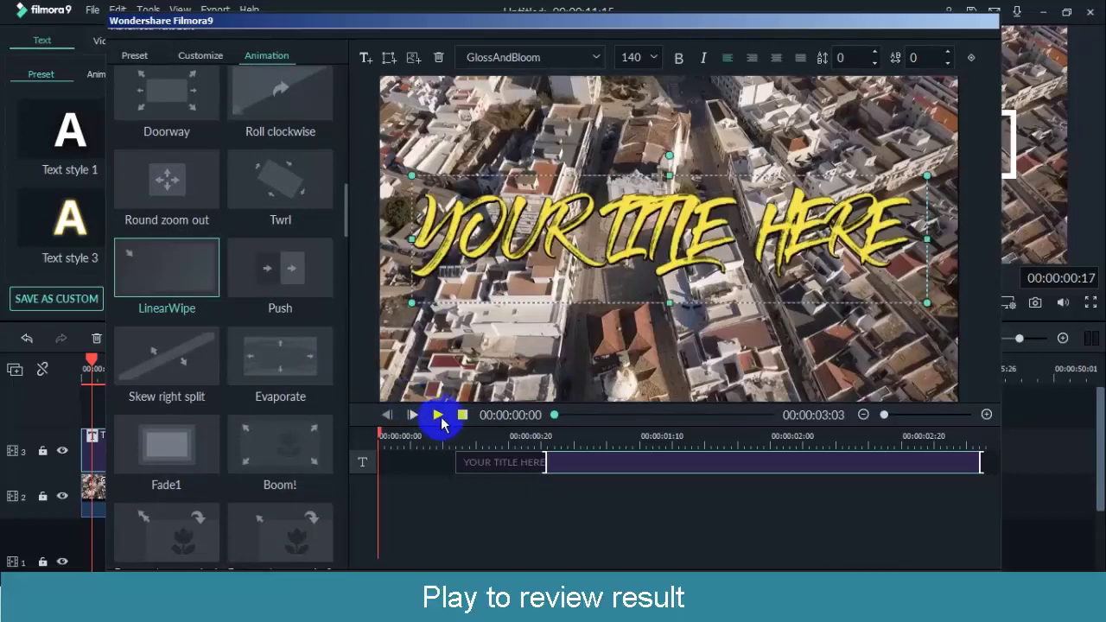
{"action": "left_click", "coordinate": [439, 418]}
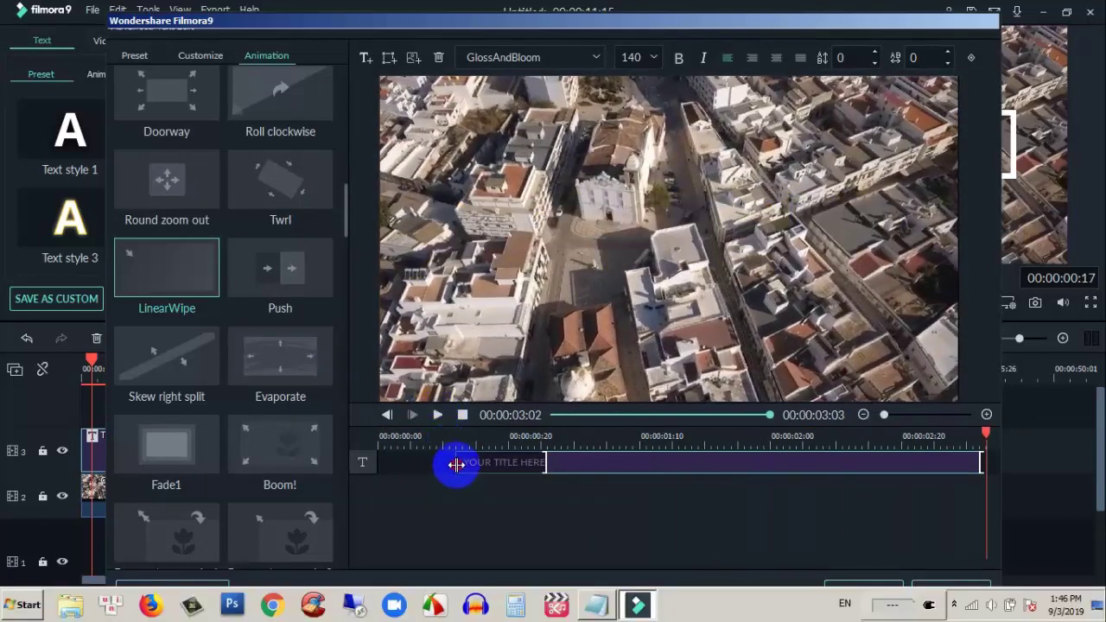
Start the title text at the beginning of its clip, stretch its opening animation to about 00:00:02:26, preview it and save the title
{"action": "left_click_drag", "start_coordinate": [456, 465], "coordinate": [383, 466]}
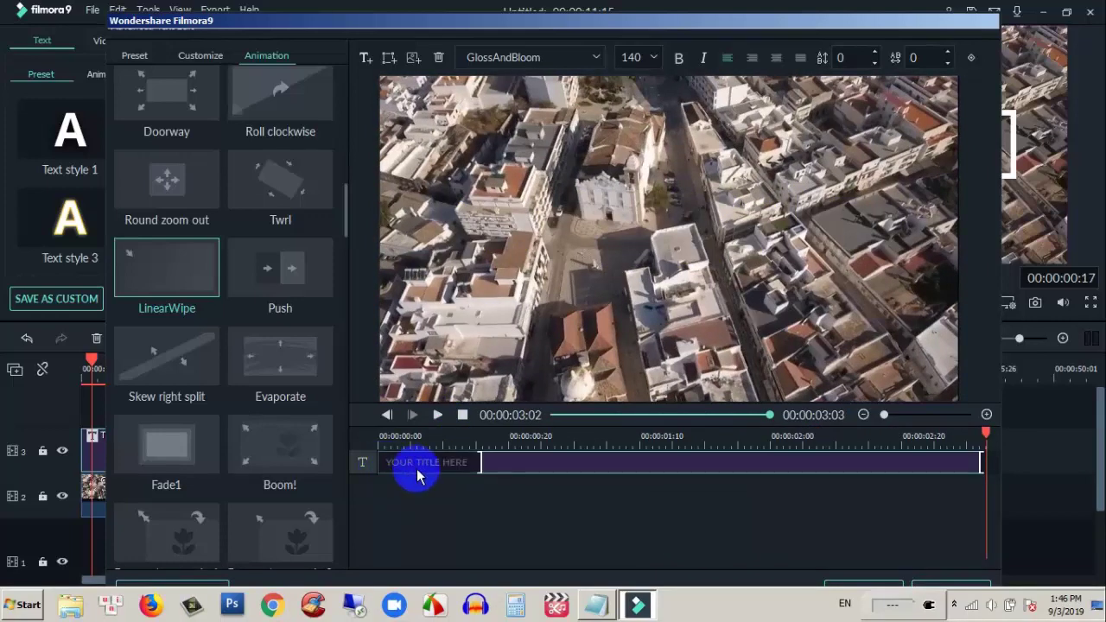
{"action": "left_click_drag", "start_coordinate": [481, 459], "coordinate": [939, 453]}
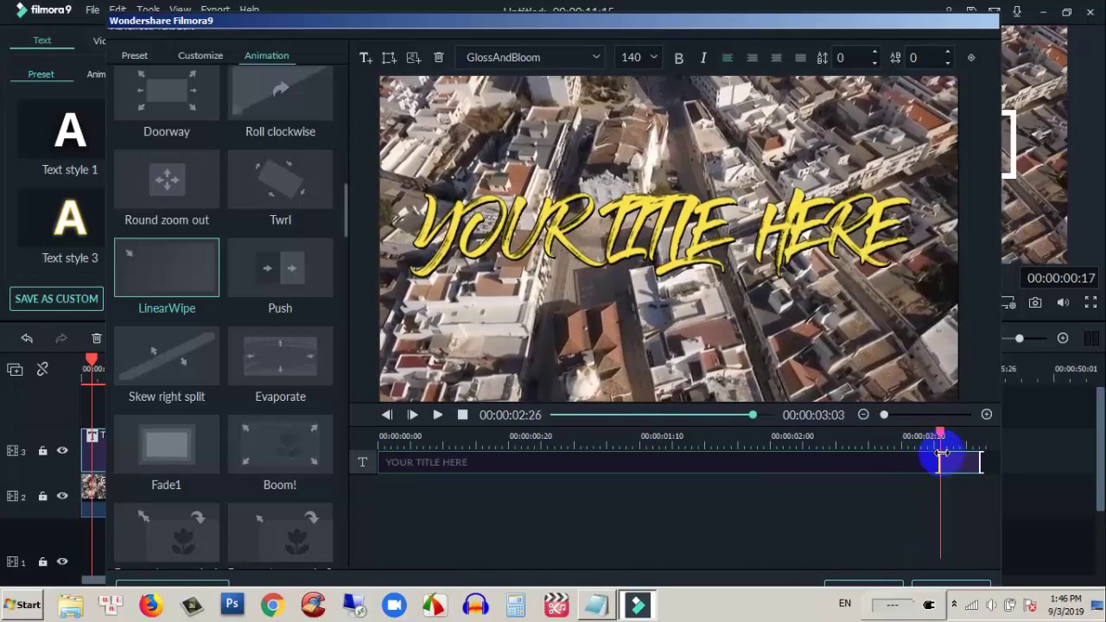
{"action": "left_click", "coordinate": [378, 439]}
{"action": "left_click", "coordinate": [432, 418]}
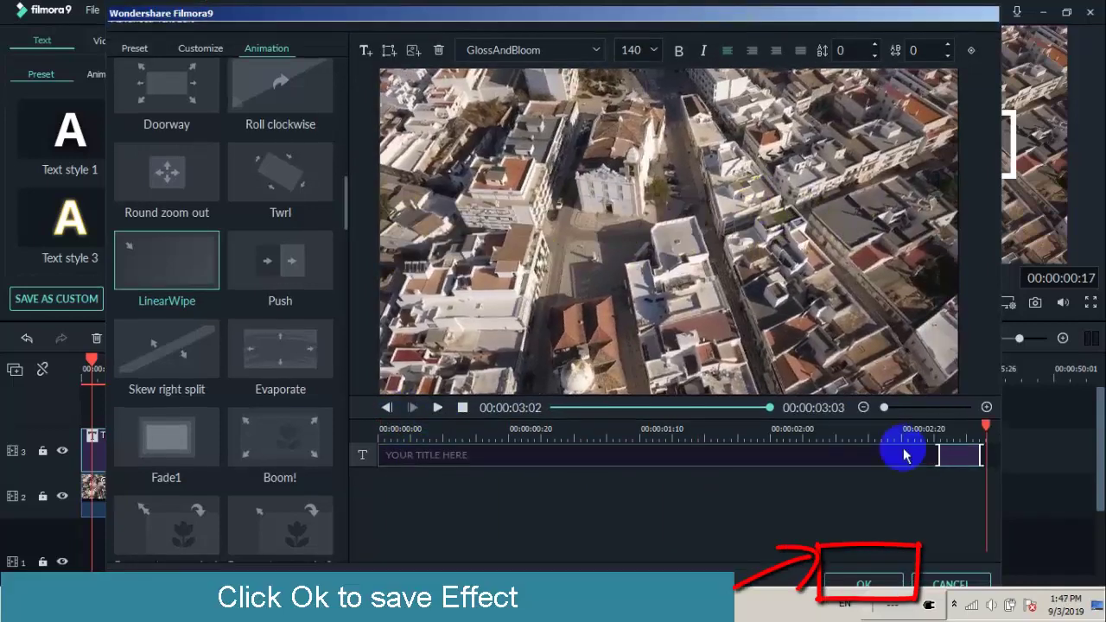
{"action": "left_click", "coordinate": [868, 585]}
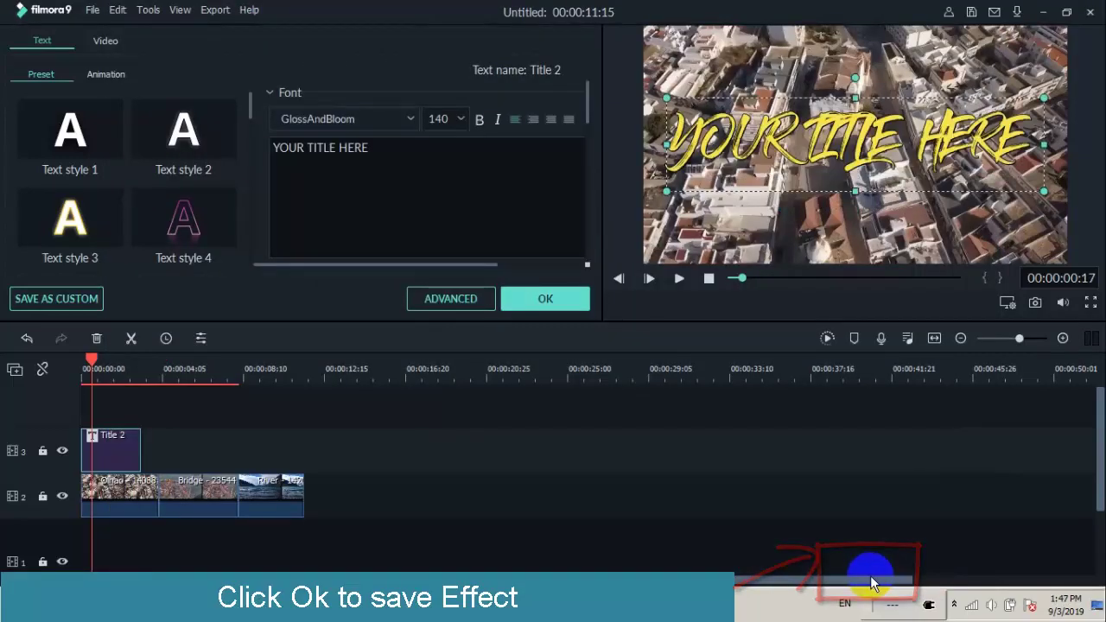
{"action": "left_click", "coordinate": [531, 300]}
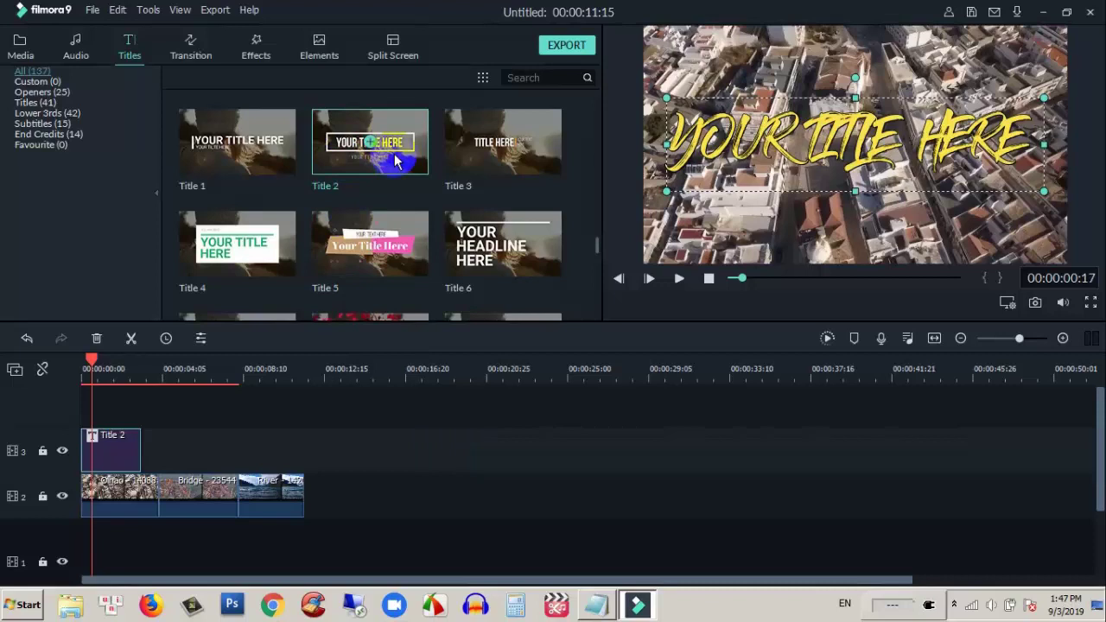
Add another Title 2 above the start of the Bridge clip and shorten it to about 00:00:02:27
{"action": "left_click_drag", "start_coordinate": [394, 161], "coordinate": [176, 451]}
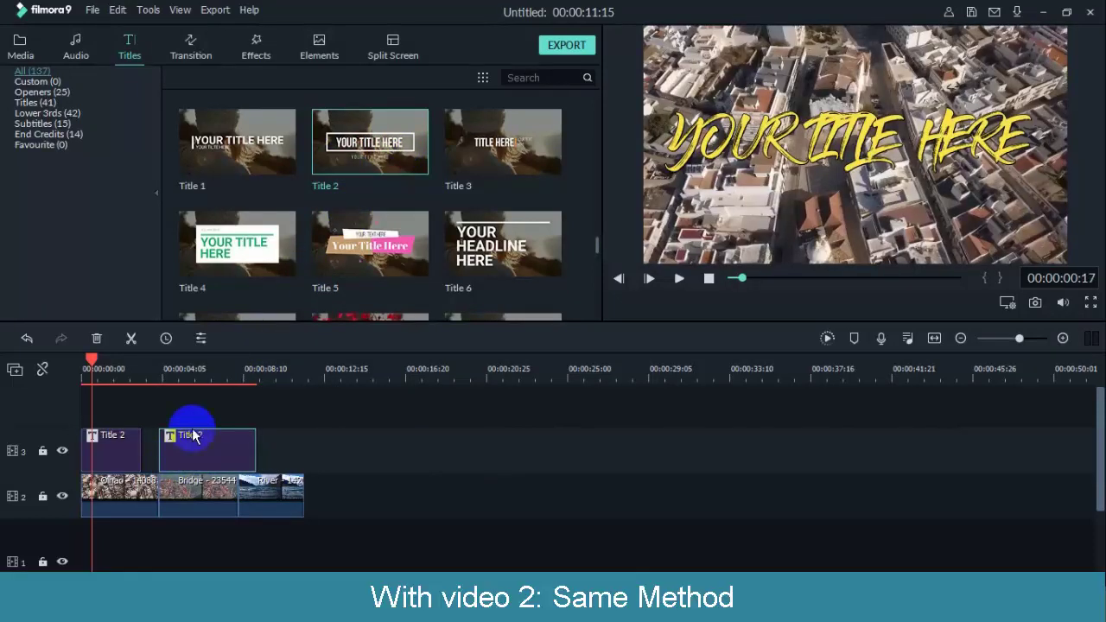
{"action": "left_click_drag", "start_coordinate": [254, 448], "coordinate": [215, 448]}
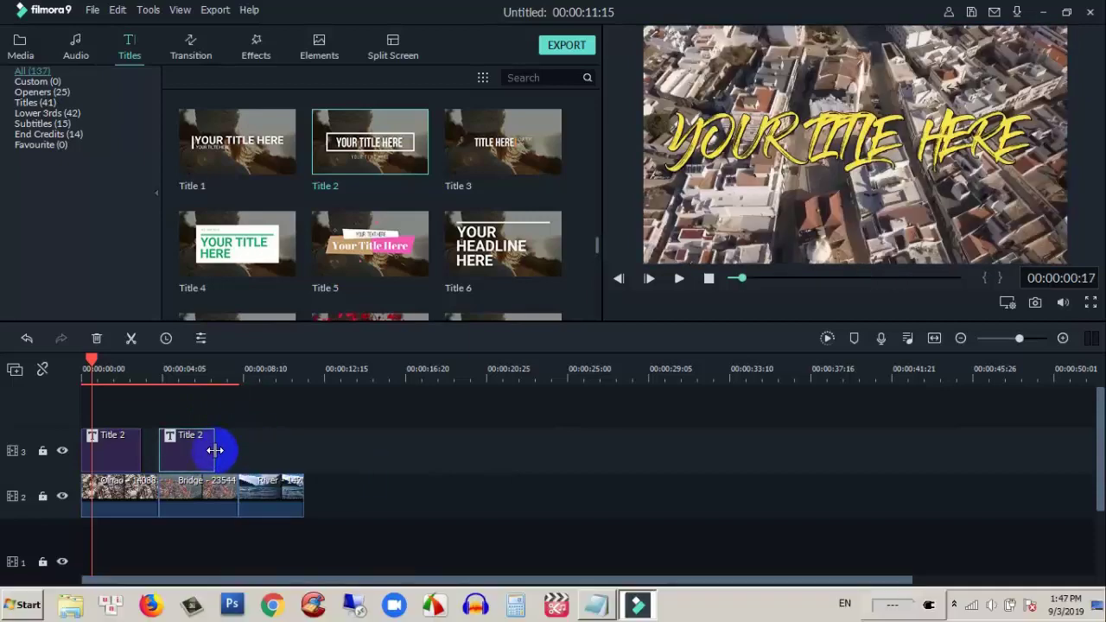
Open the second title for advanced text editing and delete its YOUR TEXT HERE line and the white Preset Video frame
{"action": "left_click", "coordinate": [185, 385]}
{"action": "double_click", "coordinate": [185, 456]}
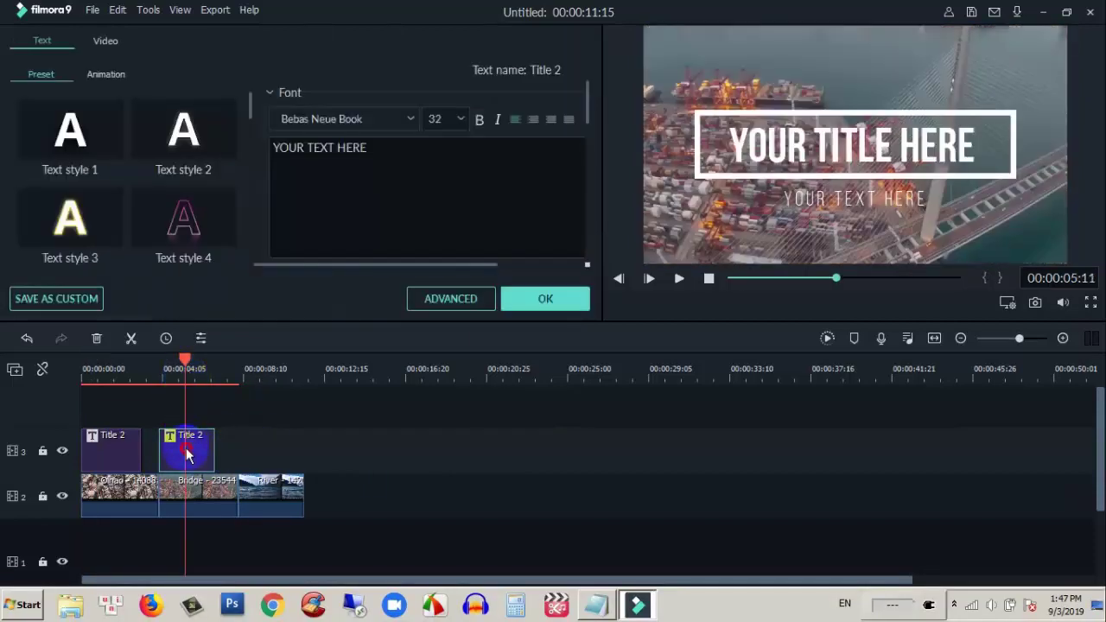
{"action": "left_click", "coordinate": [385, 322]}
{"action": "left_click", "coordinate": [419, 301]}
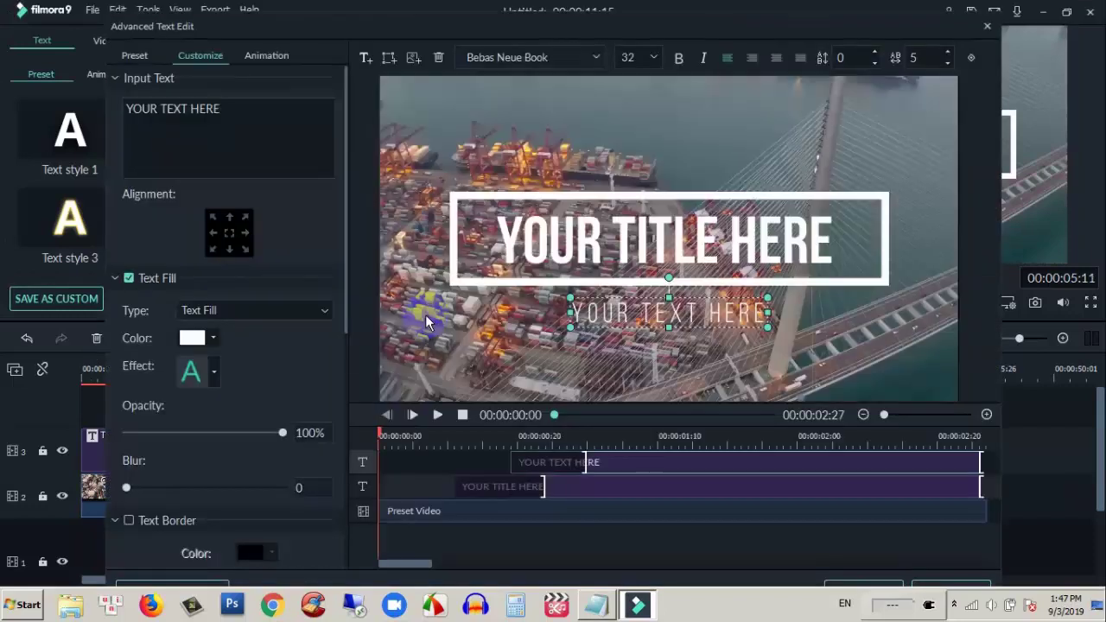
{"action": "left_click", "coordinate": [582, 484]}
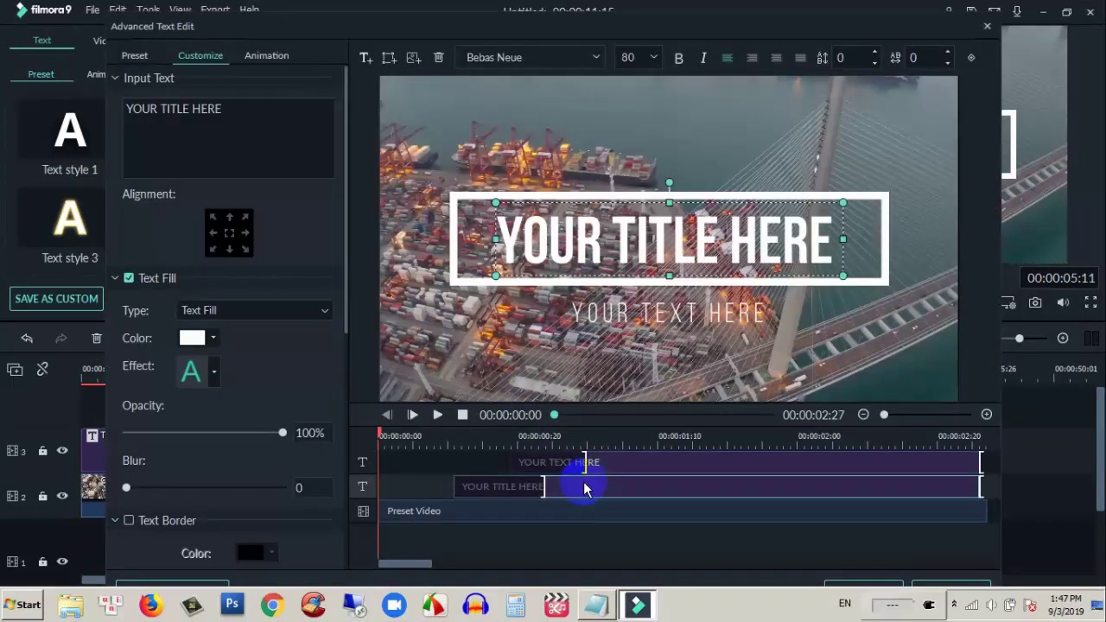
{"action": "left_click", "coordinate": [624, 468]}
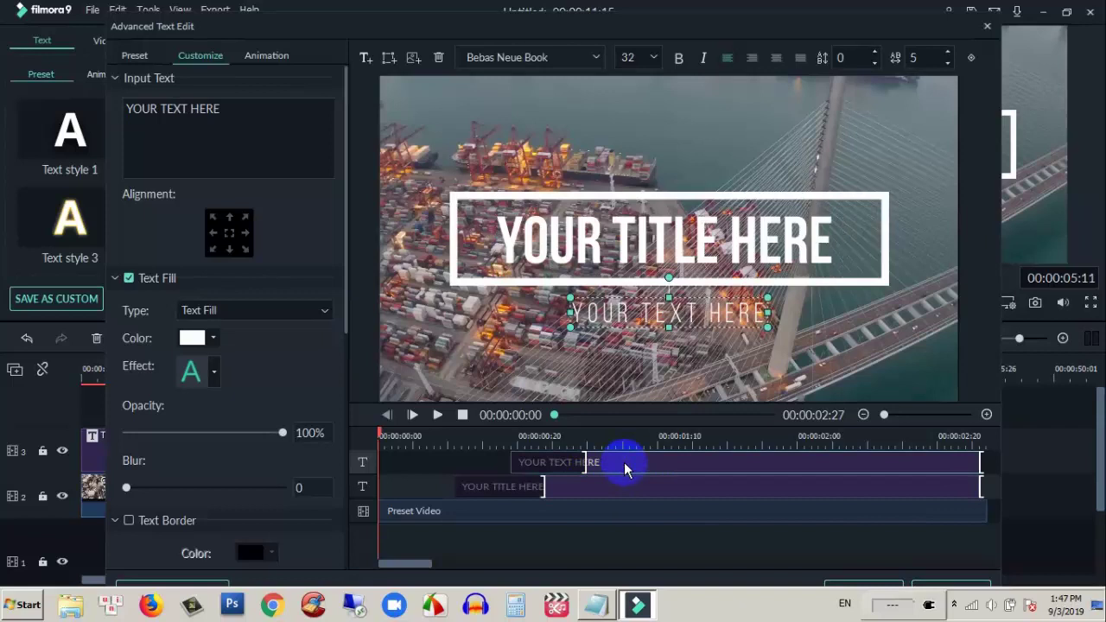
{"action": "key", "text": "Delete"}
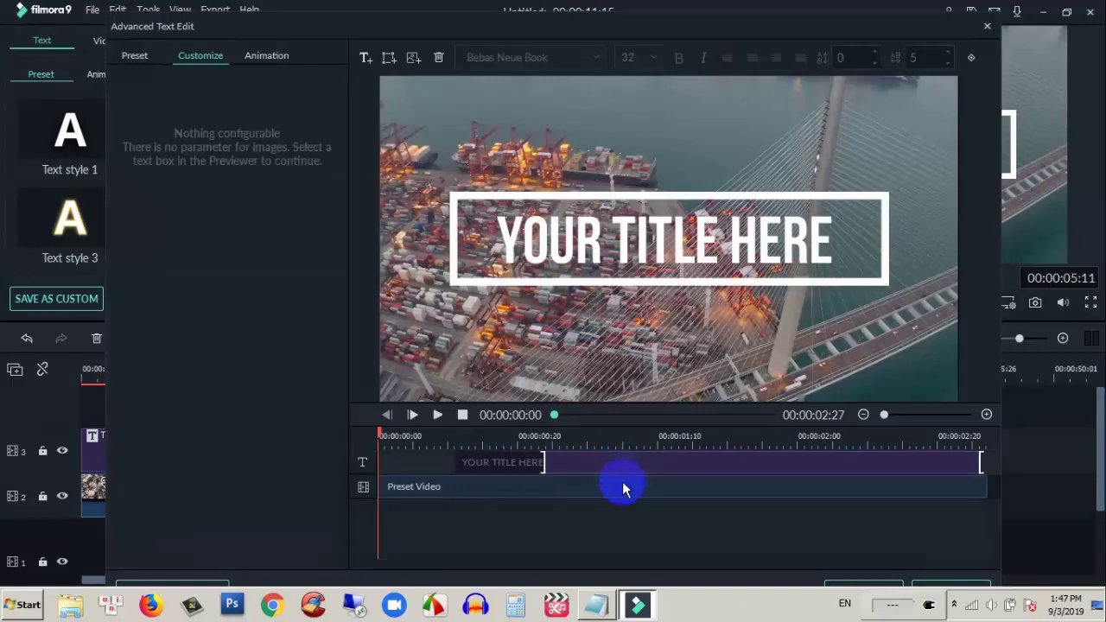
{"action": "left_click", "coordinate": [575, 489]}
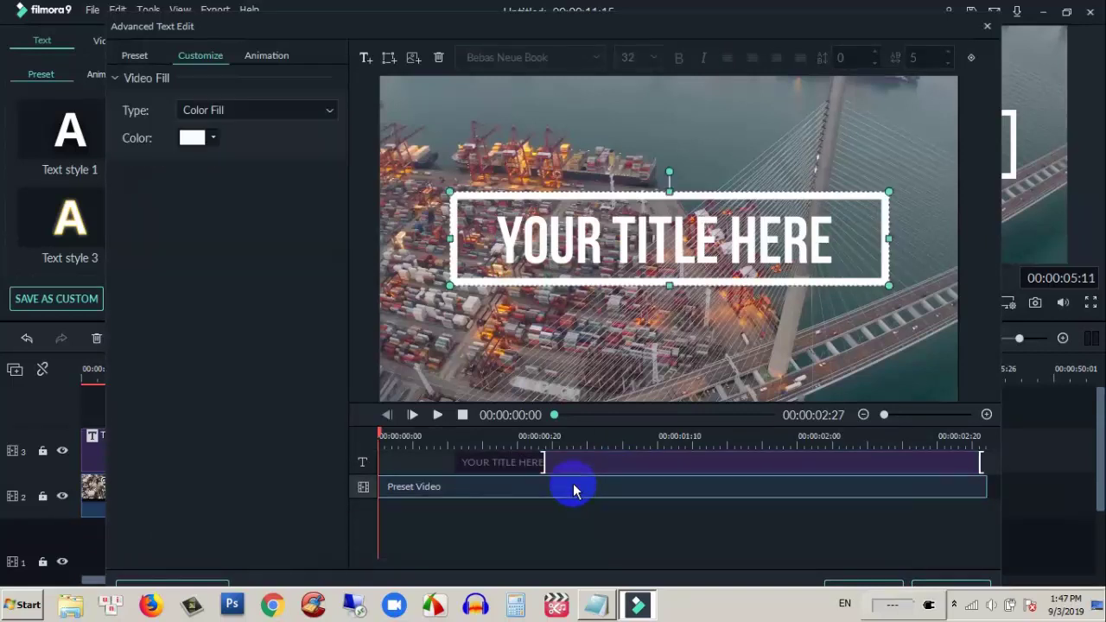
{"action": "key", "text": "Delete"}
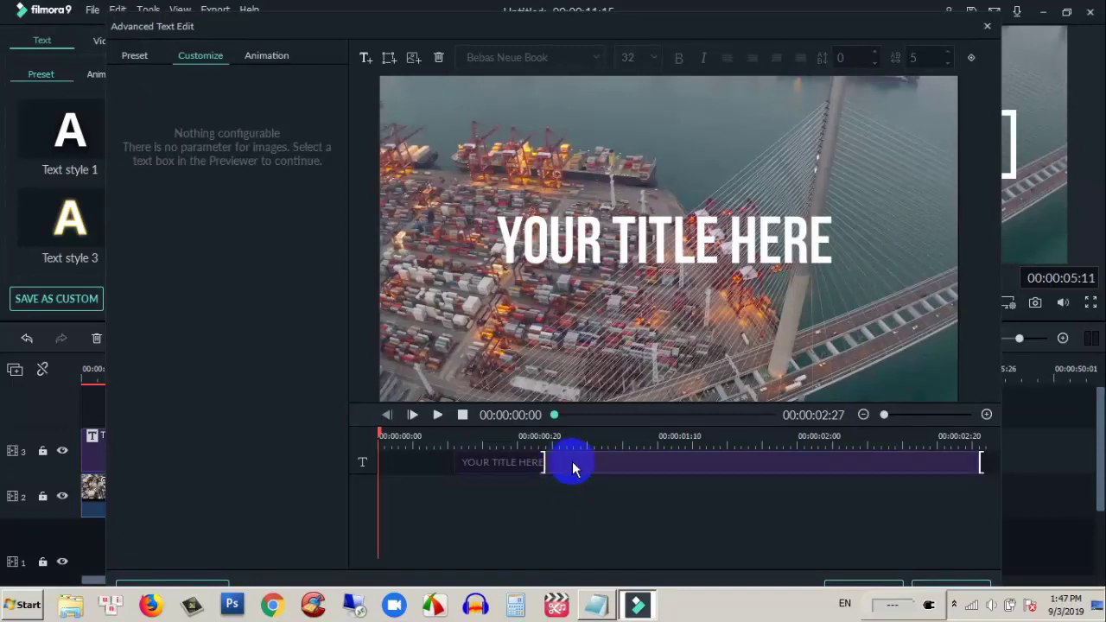
{"action": "left_click", "coordinate": [147, 53]}
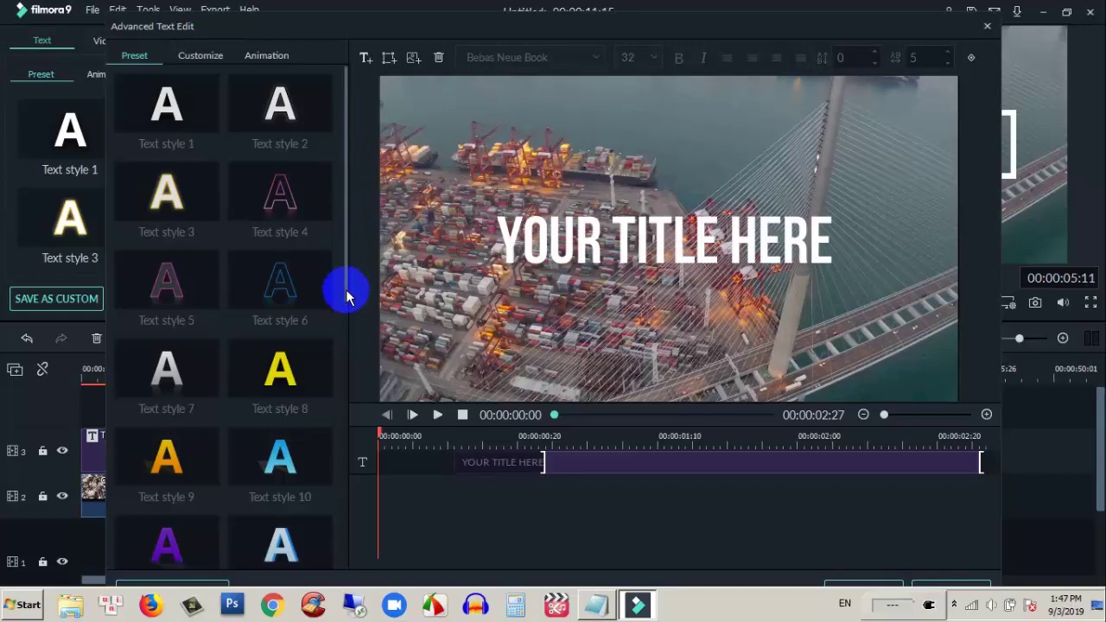
{"action": "left_click", "coordinate": [214, 56]}
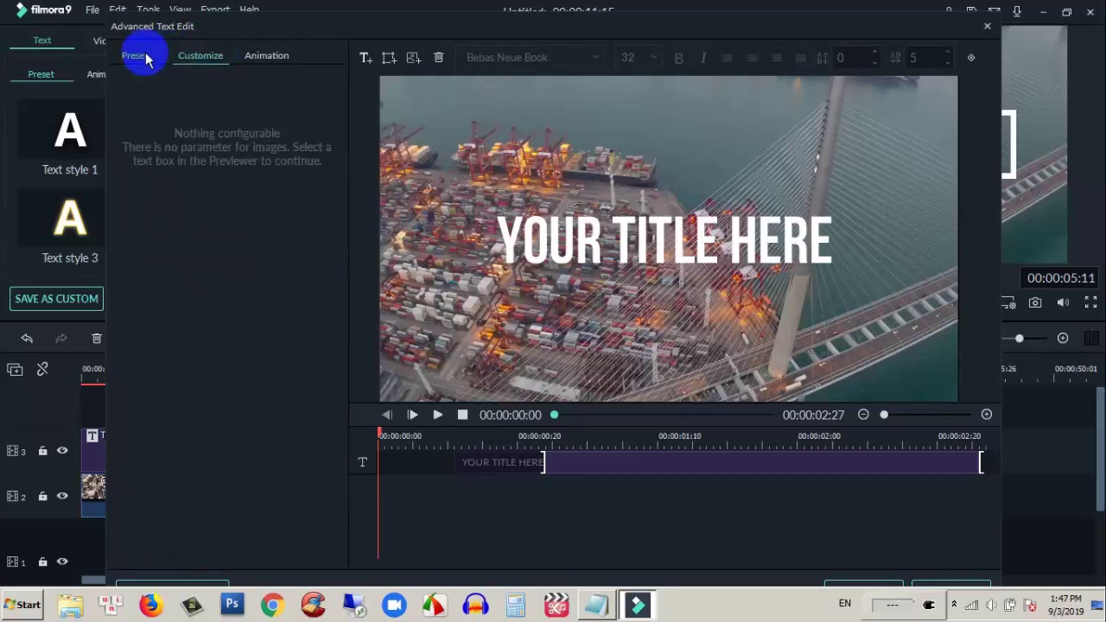
{"action": "left_click", "coordinate": [143, 56]}
Replace the second title's YOUR TITLE HERE text with "Enix Tutorials"
{"action": "left_click", "coordinate": [566, 465]}
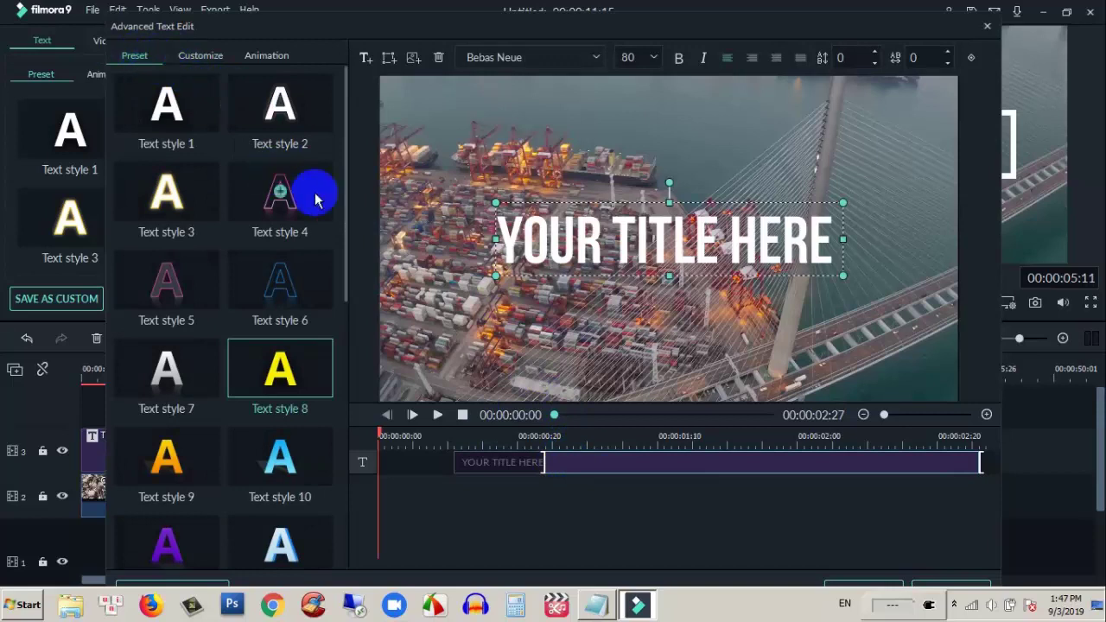
{"action": "left_click_drag", "start_coordinate": [347, 143], "coordinate": [248, 84]}
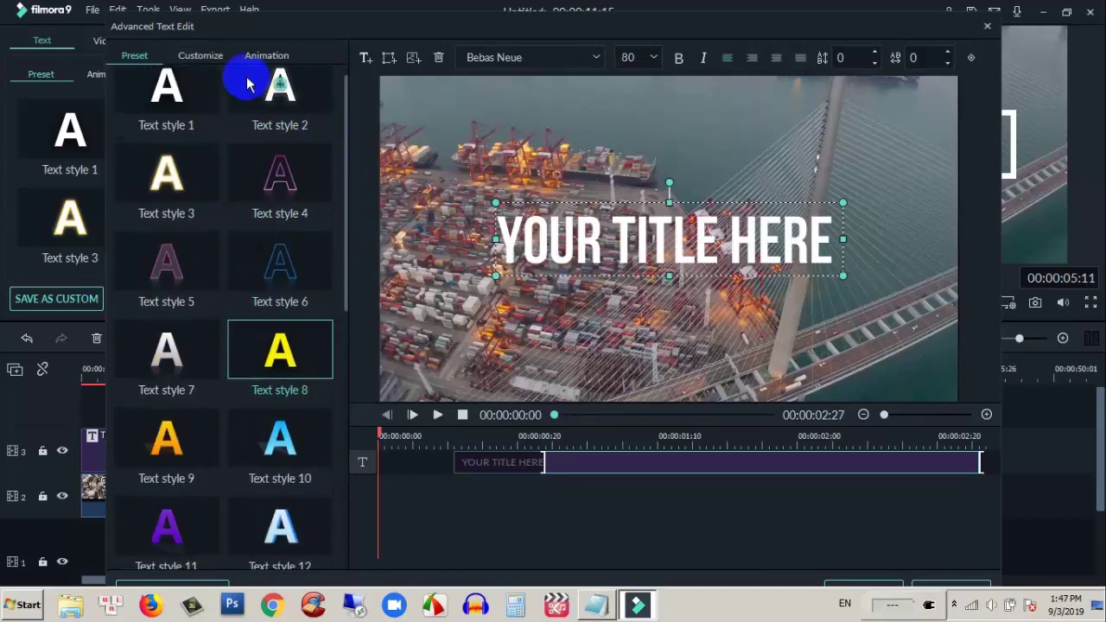
{"action": "left_click", "coordinate": [207, 57]}
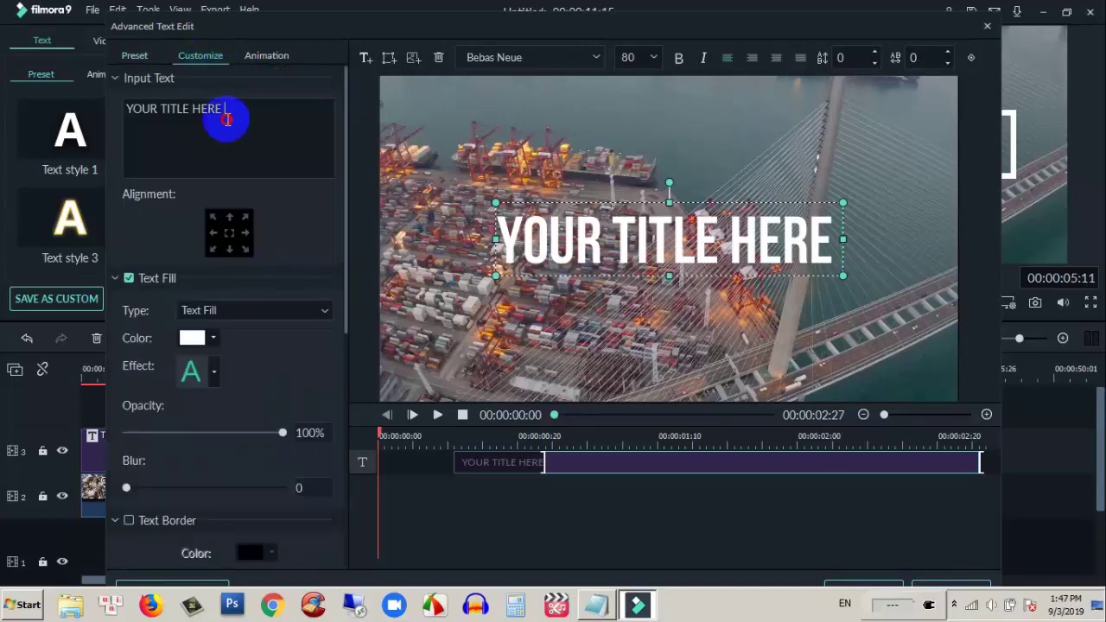
{"action": "left_click_drag", "start_coordinate": [228, 114], "coordinate": [118, 112]}
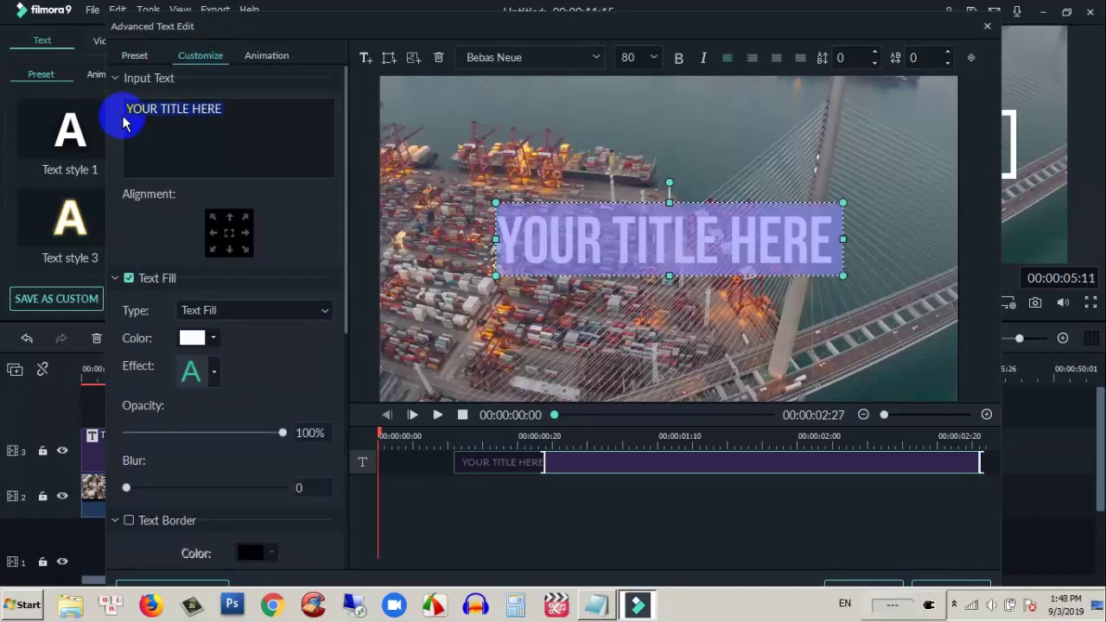
{"action": "type", "text": "Enix"}
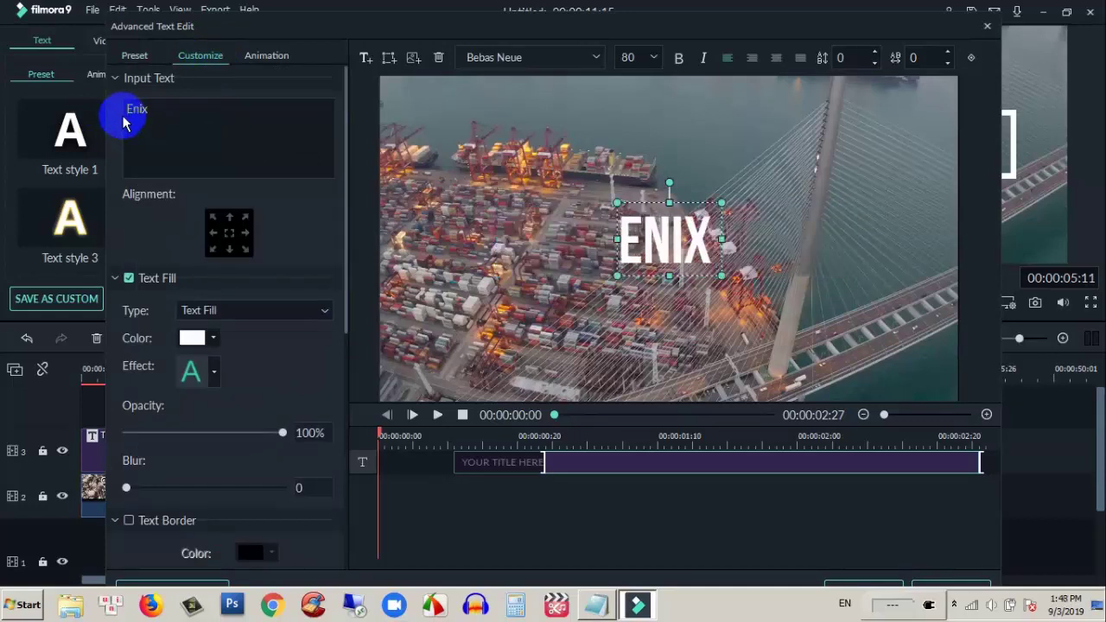
{"action": "type", "text": " Tutori"}
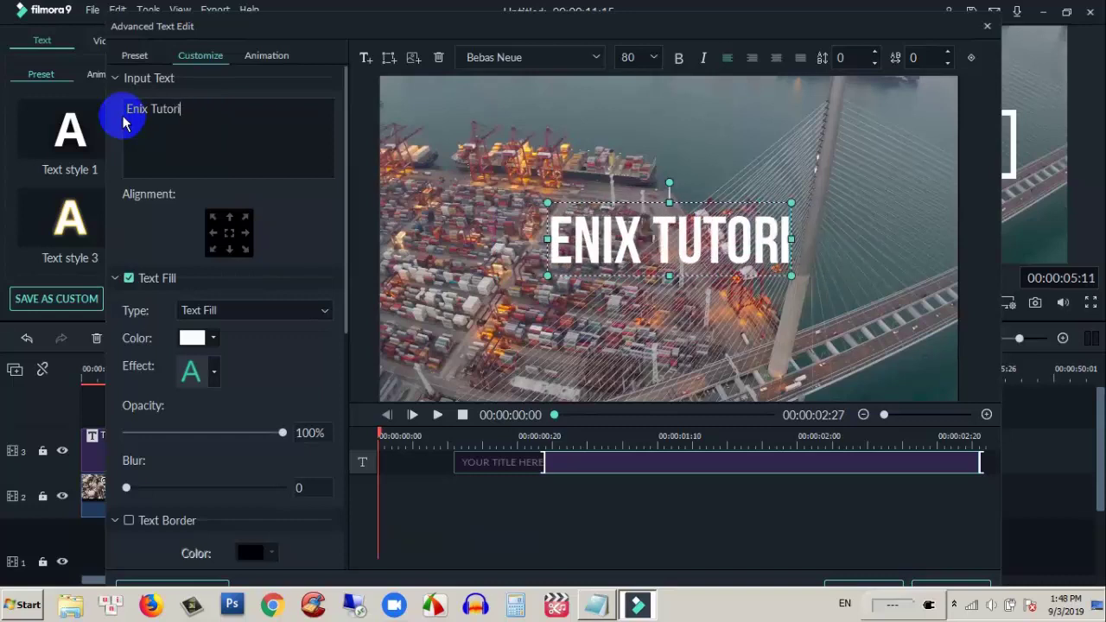
{"action": "type", "text": "als"}
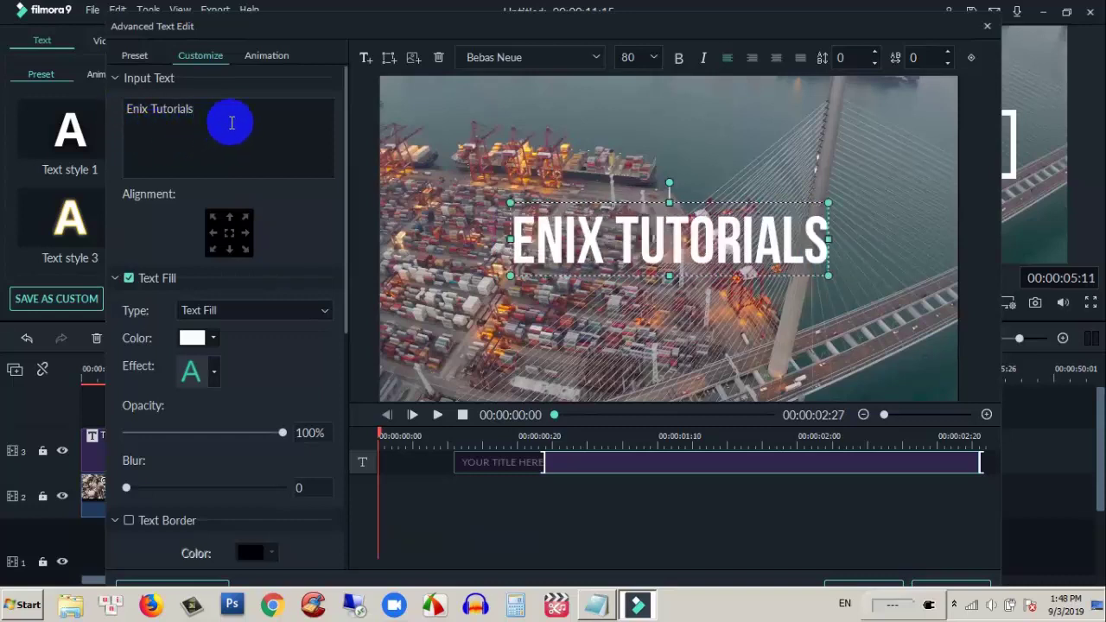
Set the Enix Tutorials text to the GlossAndBloom font at size 150
{"action": "left_click", "coordinate": [524, 58]}
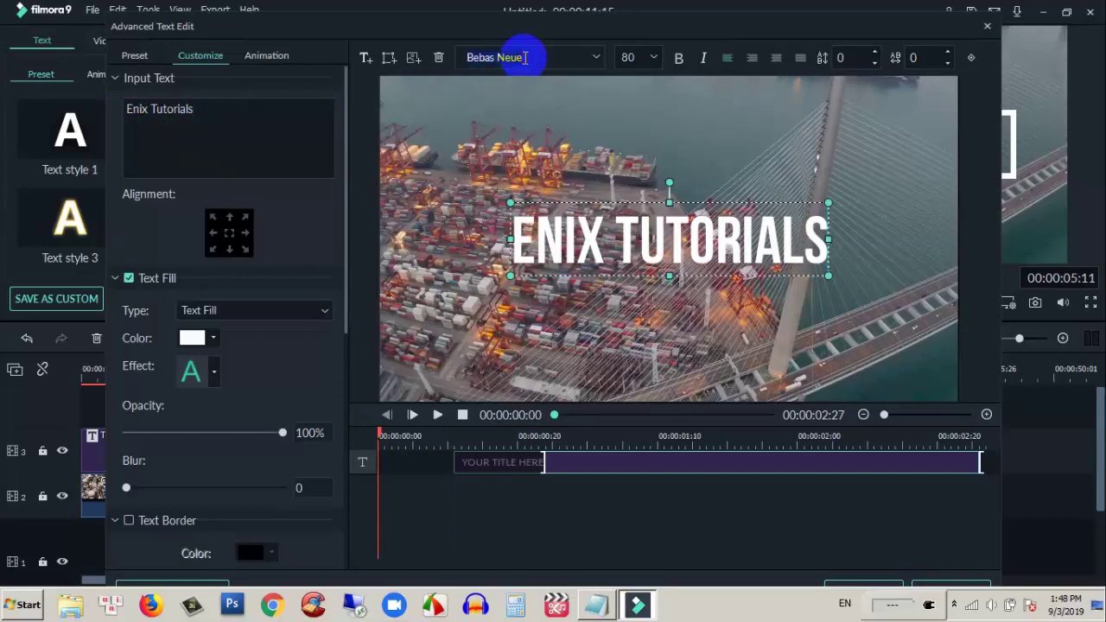
{"action": "type", "text": "glossAndBloom"}
{"action": "key", "text": "Return"}
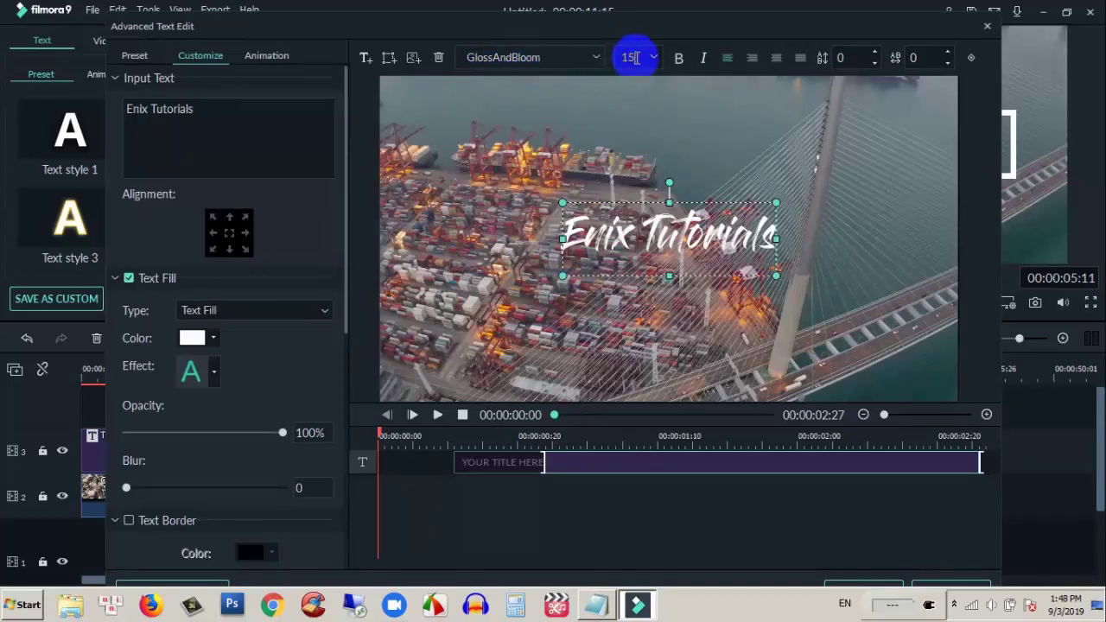
{"action": "key", "text": "Return"}
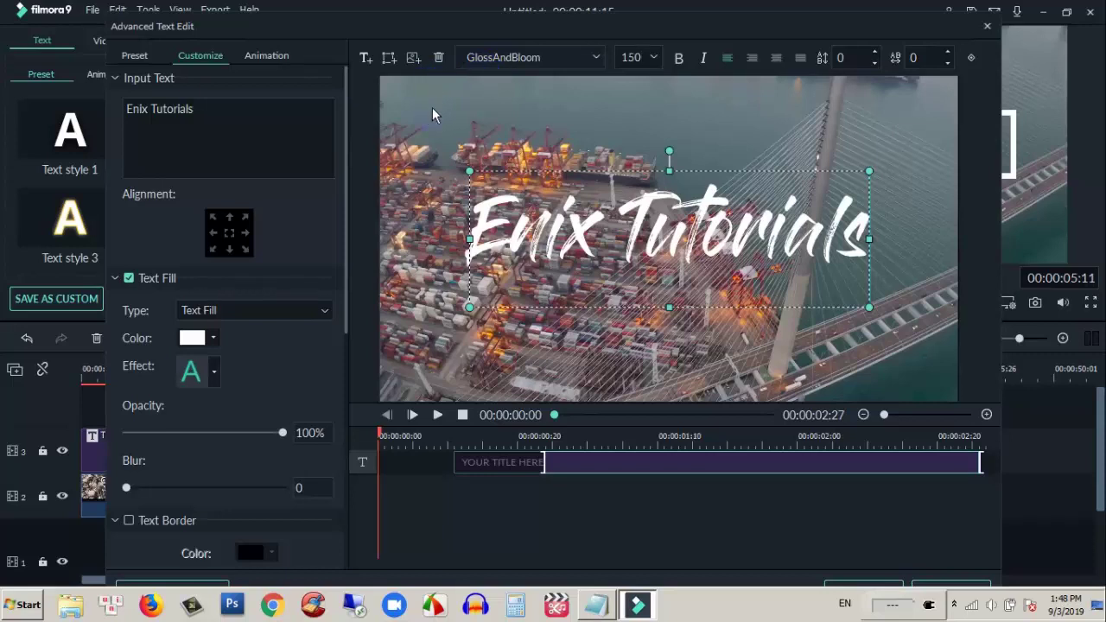
Try bold and italic formatting on the Enix Tutorials text
{"action": "left_click", "coordinate": [679, 59]}
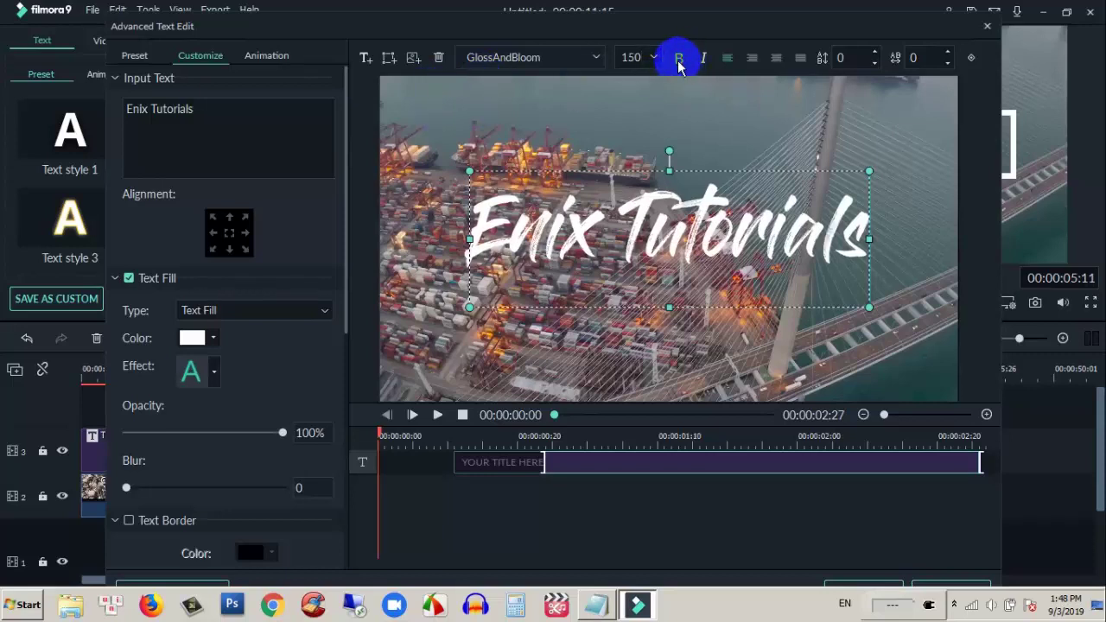
{"action": "left_click", "coordinate": [702, 59]}
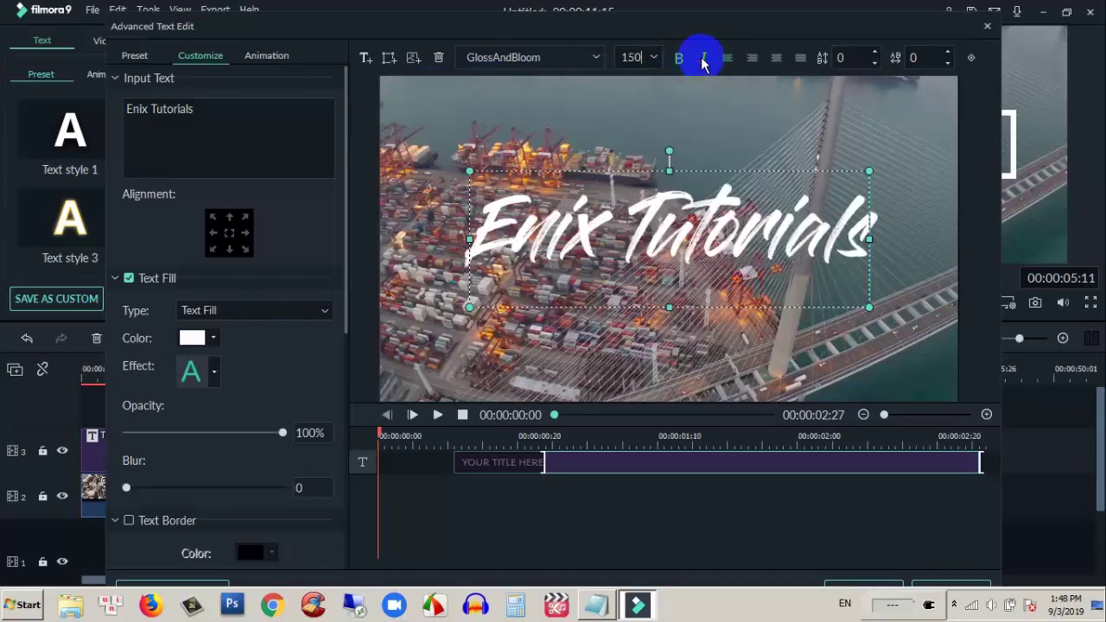
{"action": "left_click", "coordinate": [702, 61]}
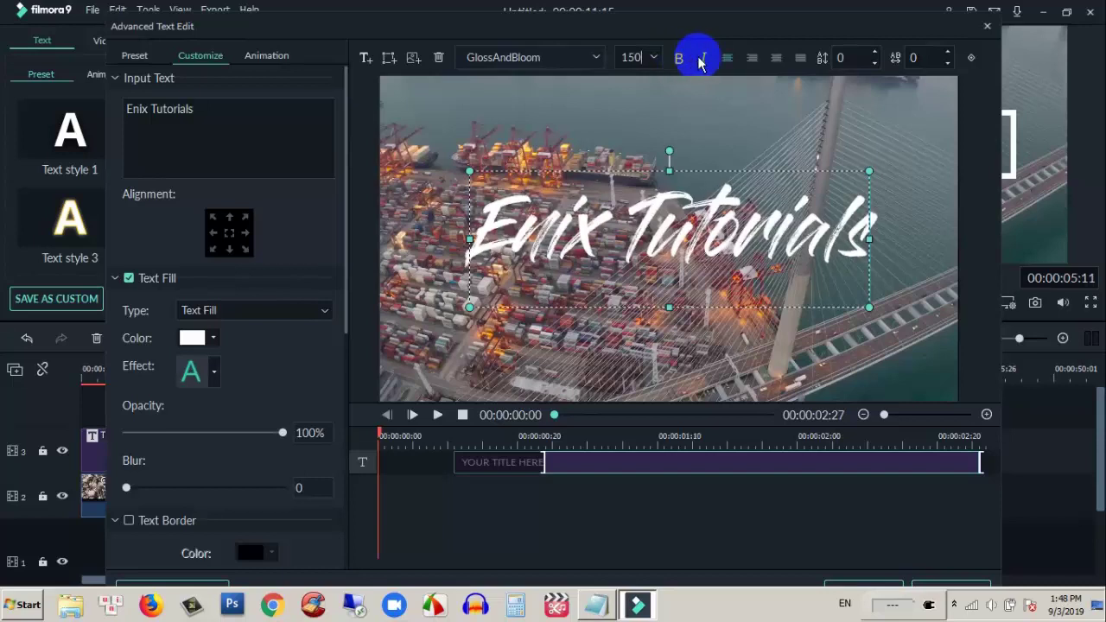
{"action": "left_click", "coordinate": [701, 61]}
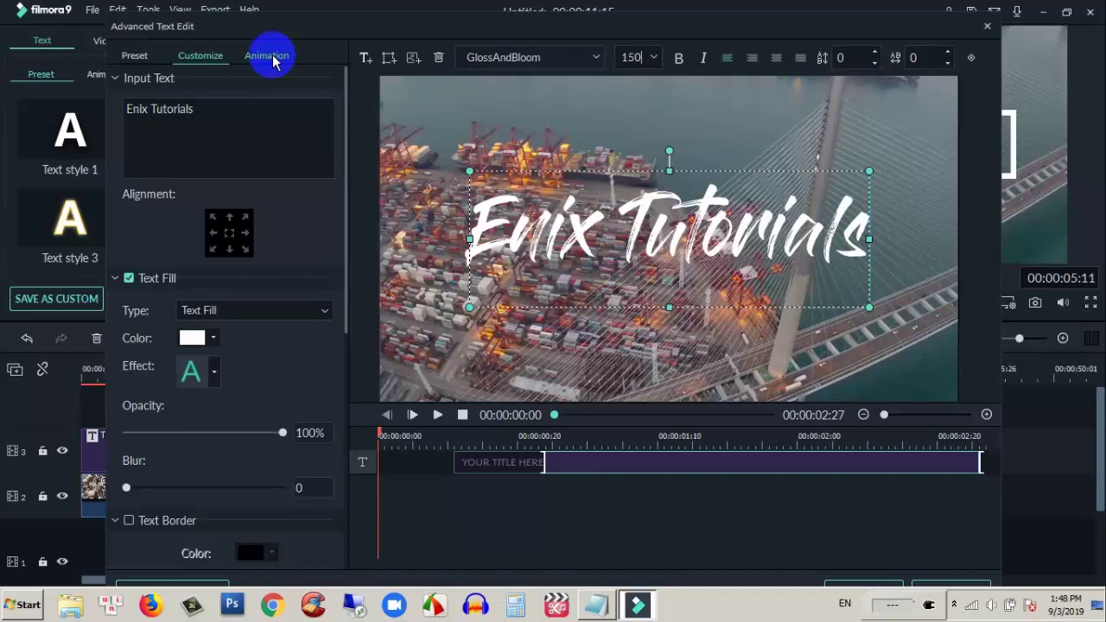
Apply the LinearWipe animation to the Enix Tutorials text and preview it
{"action": "left_click", "coordinate": [270, 57]}
{"action": "left_click", "coordinate": [216, 271]}
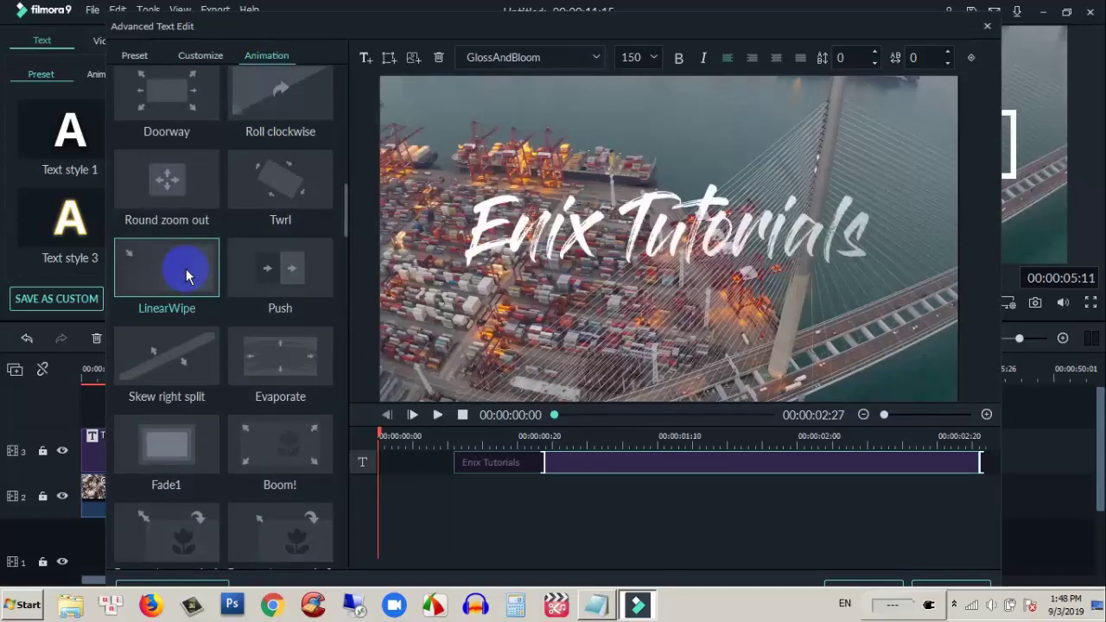
{"action": "left_click", "coordinate": [433, 415]}
Start the Enix Tutorials text at the beginning of its clip, stretch its opening animation to about 00:00:02:06, preview it and save the changes
{"action": "left_click", "coordinate": [454, 465]}
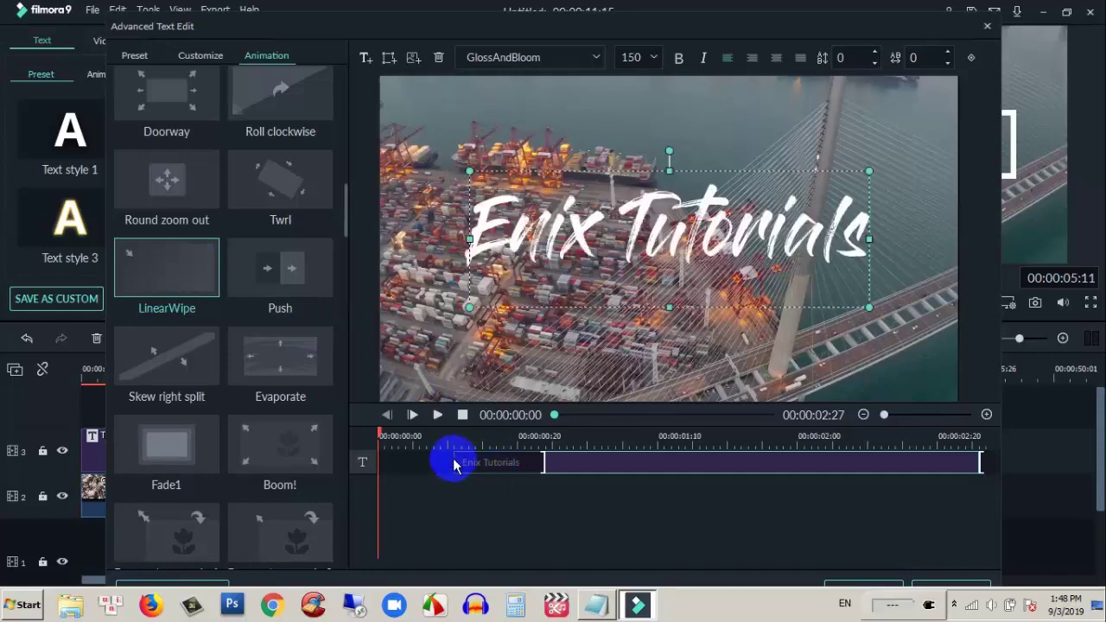
{"action": "left_click_drag", "start_coordinate": [455, 459], "coordinate": [403, 464]}
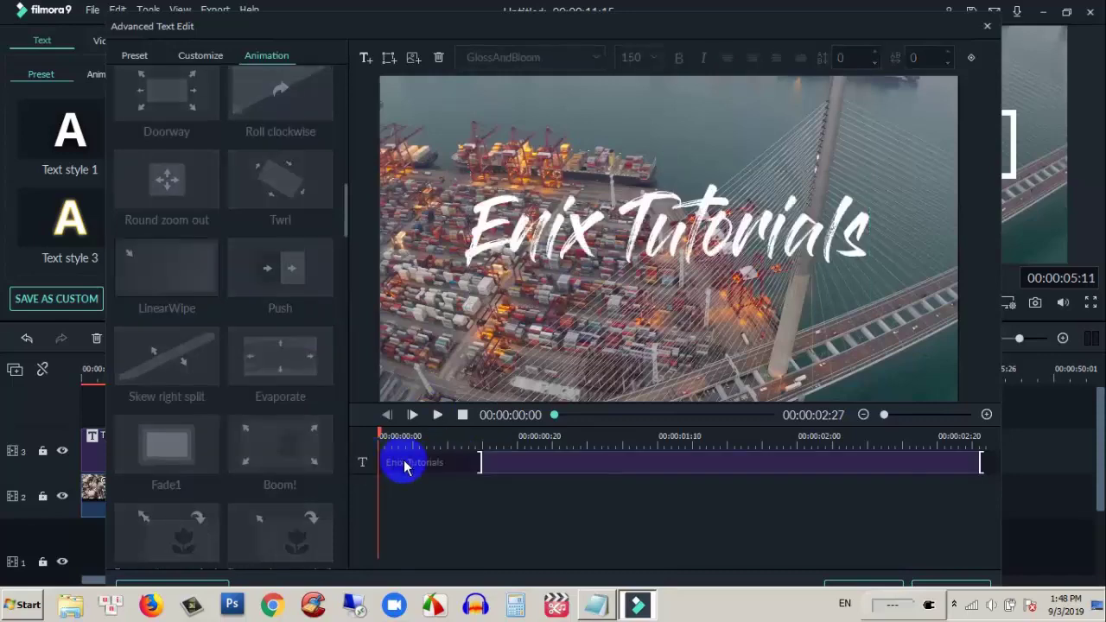
{"action": "left_click_drag", "start_coordinate": [490, 466], "coordinate": [840, 462]}
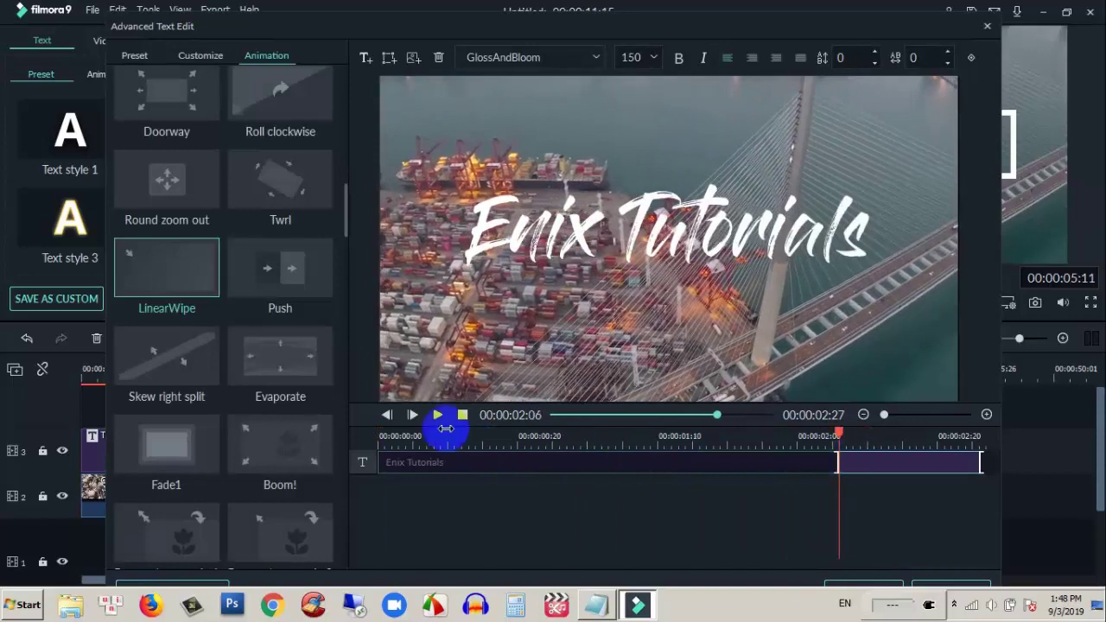
{"action": "left_click", "coordinate": [386, 419]}
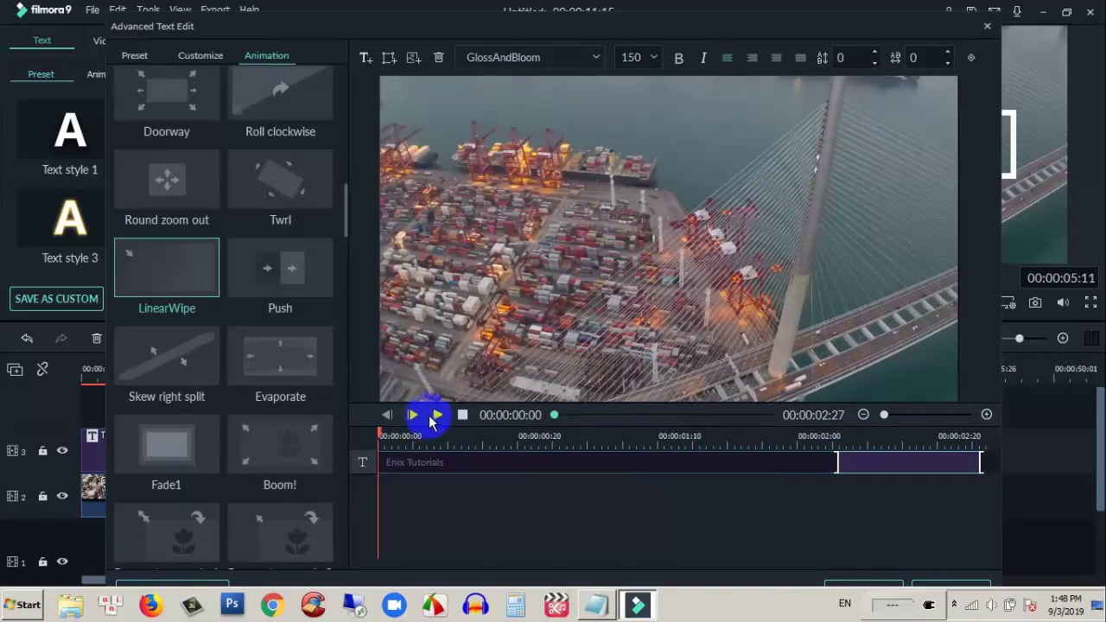
{"action": "left_click", "coordinate": [437, 418]}
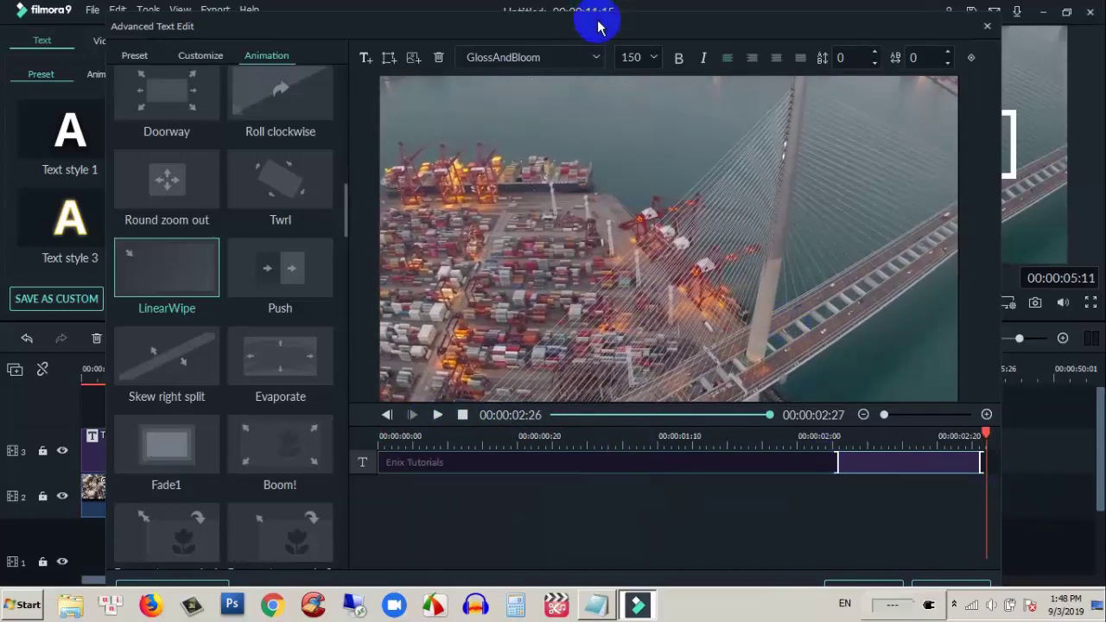
{"action": "left_click_drag", "start_coordinate": [598, 21], "coordinate": [600, 11]}
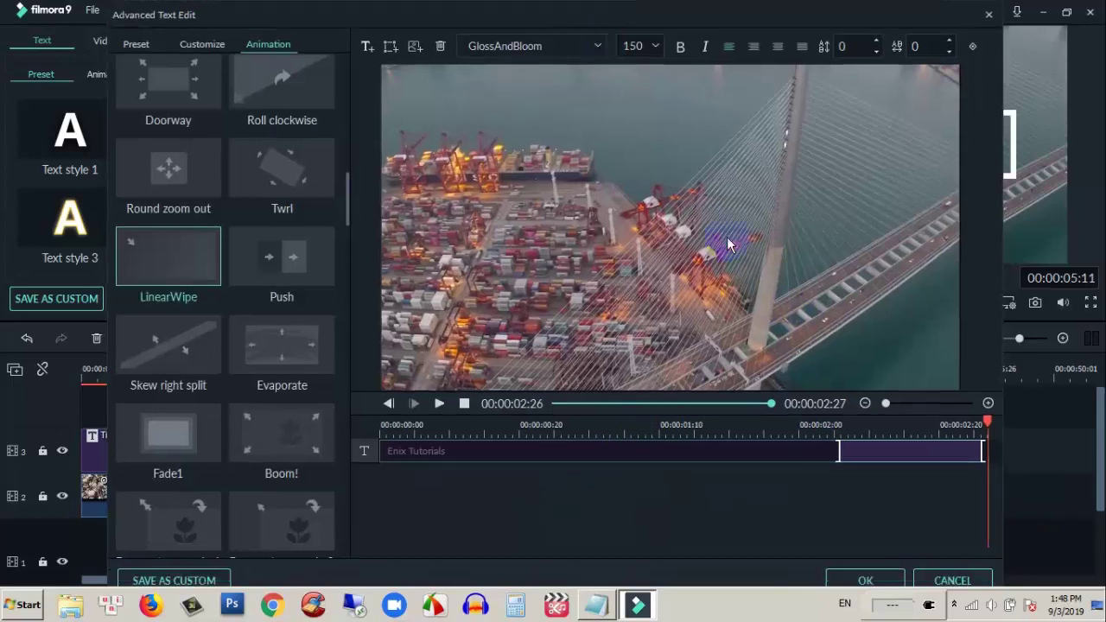
{"action": "left_click", "coordinate": [864, 580]}
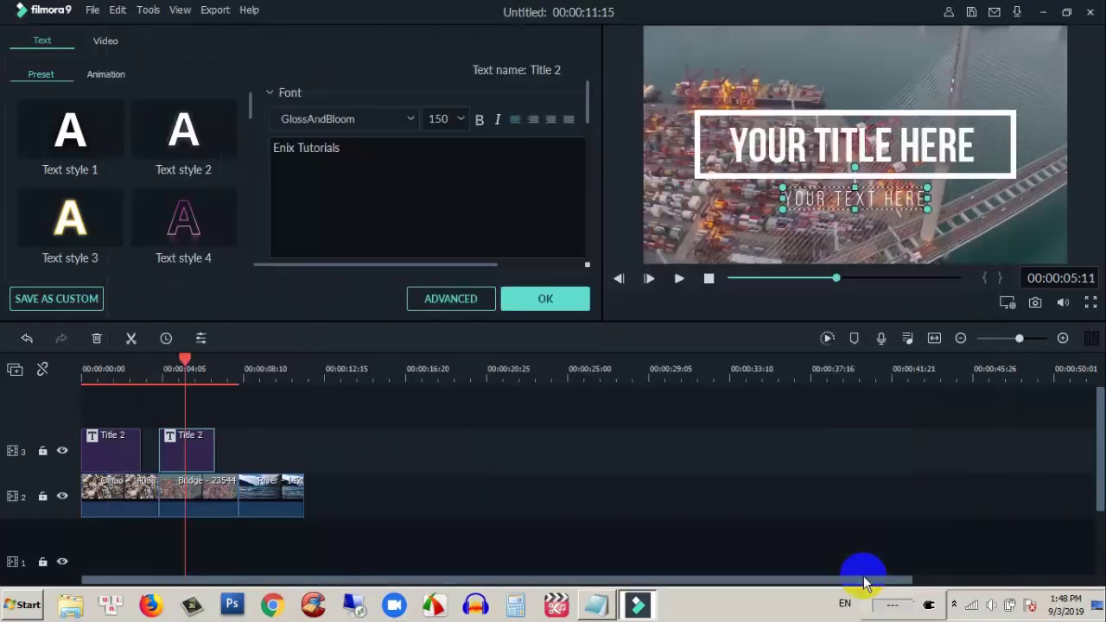